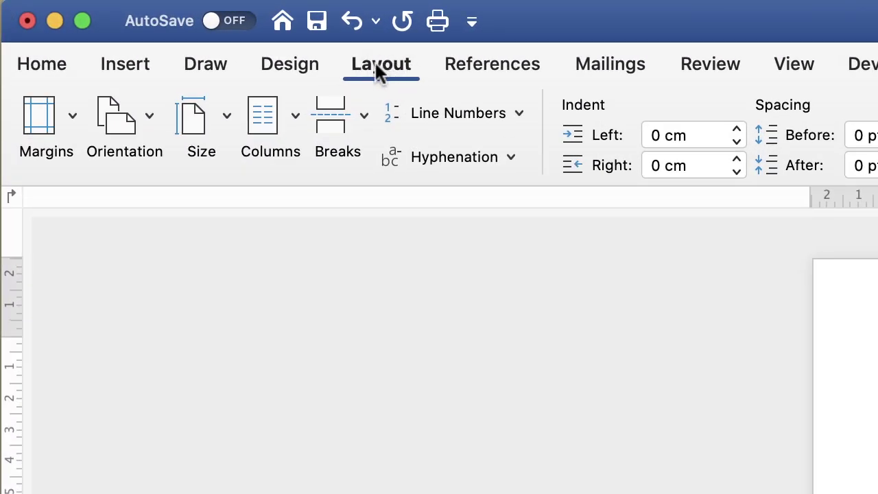
Step: Change the blank document's page orientation to landscape
click(148, 117)
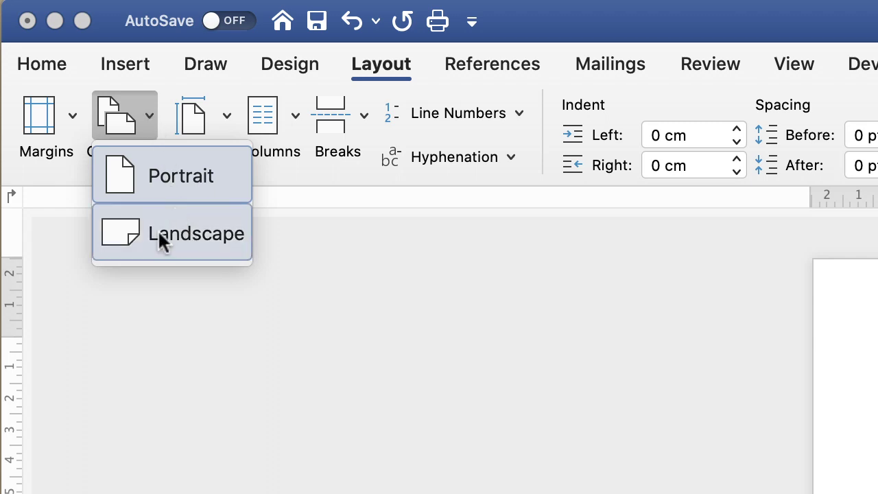
click(186, 240)
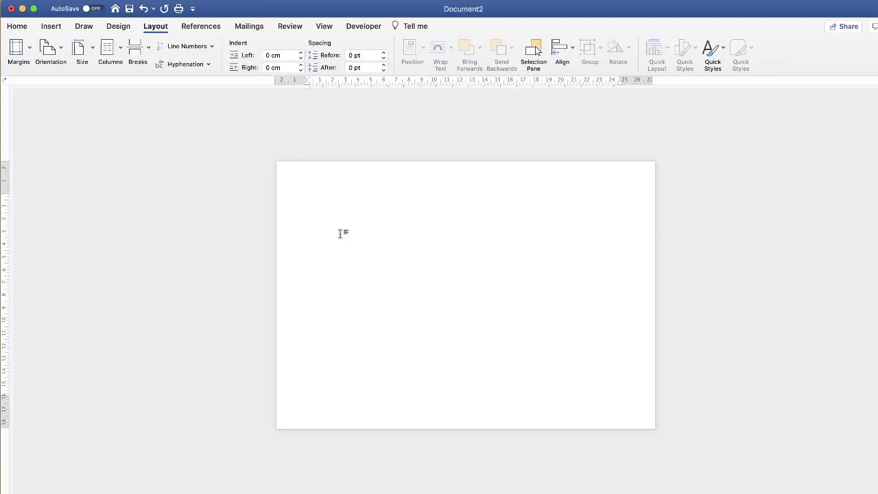
click(837, 489)
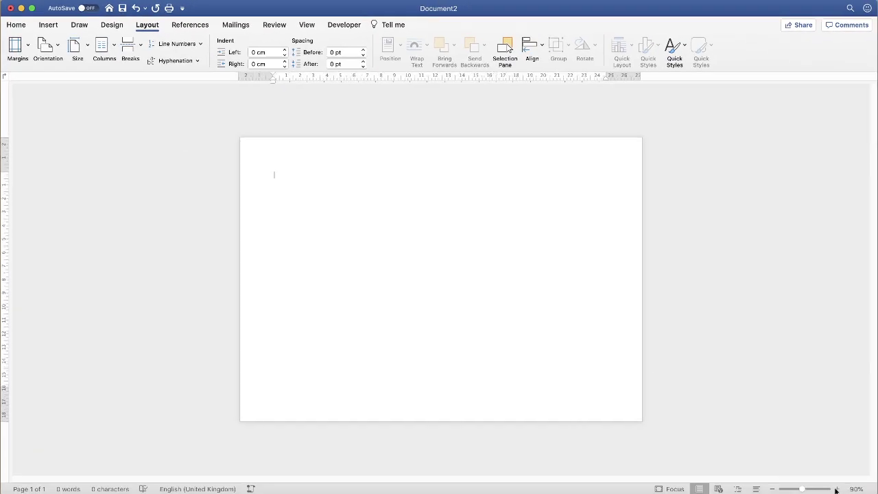
click(836, 489)
click(836, 489)
click(836, 489)
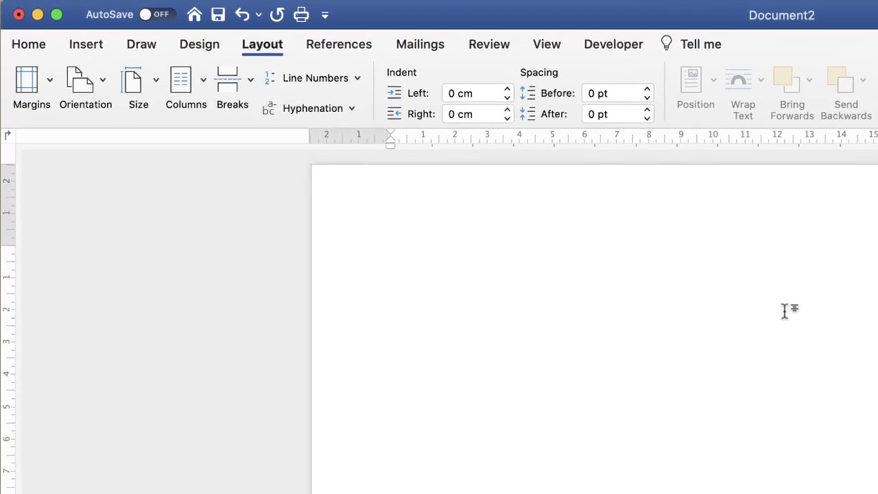
Step: Insert an Explosion 2 shape about 24.13 cm wide and 16.54 cm high, filling most of the page
click(82, 48)
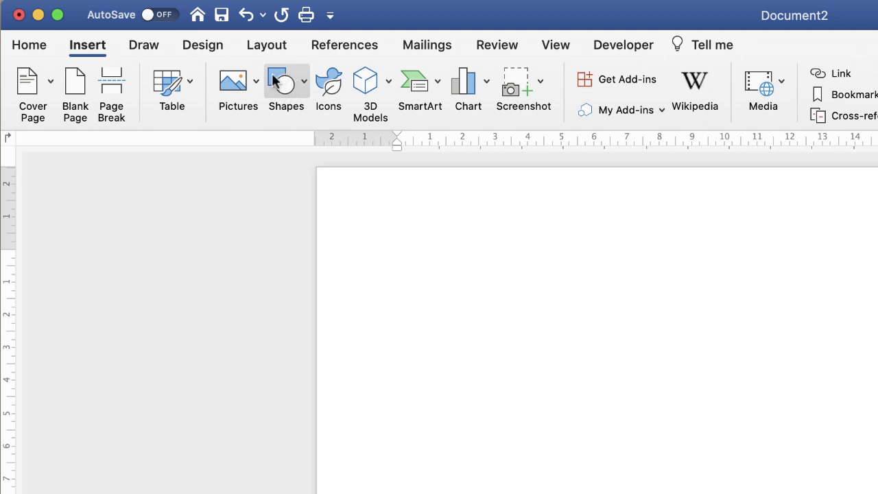
click(305, 85)
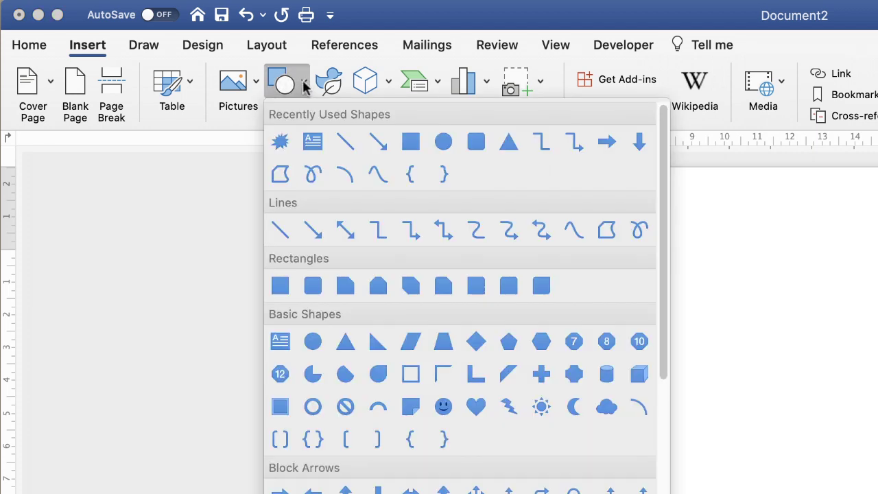
drag(661, 368, 651, 493)
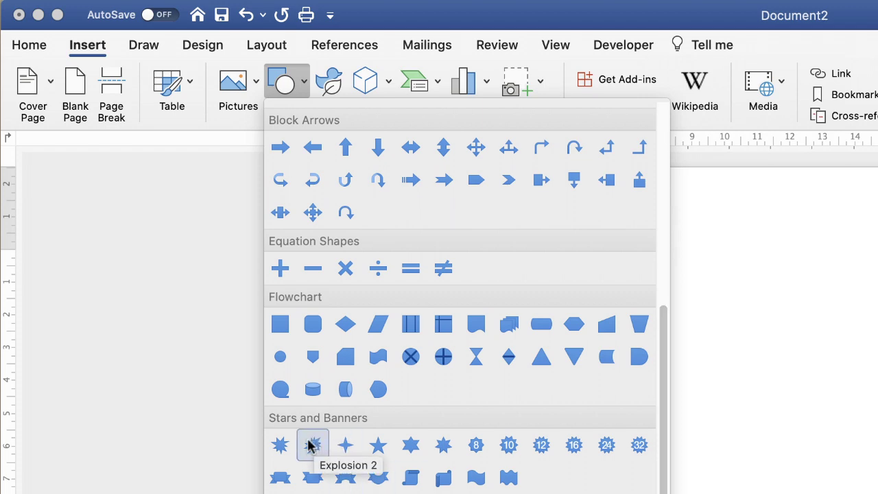
click(312, 444)
drag(354, 221, 877, 493)
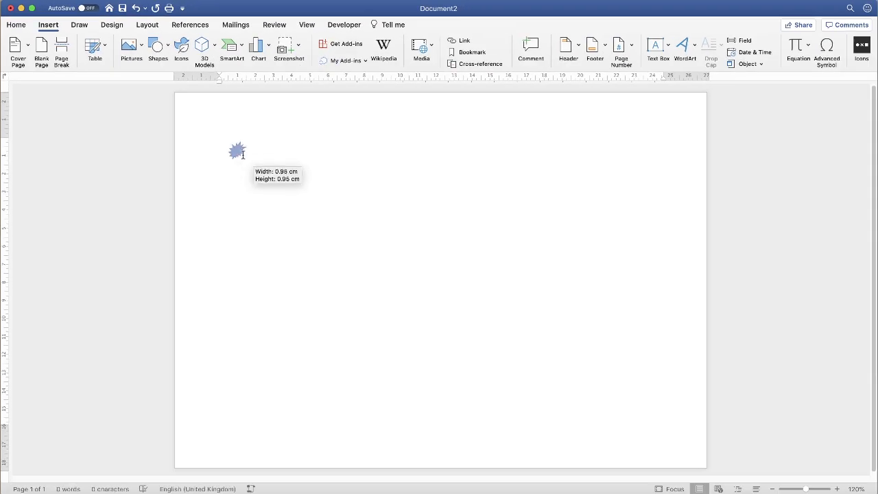
drag(643, 431, 664, 438)
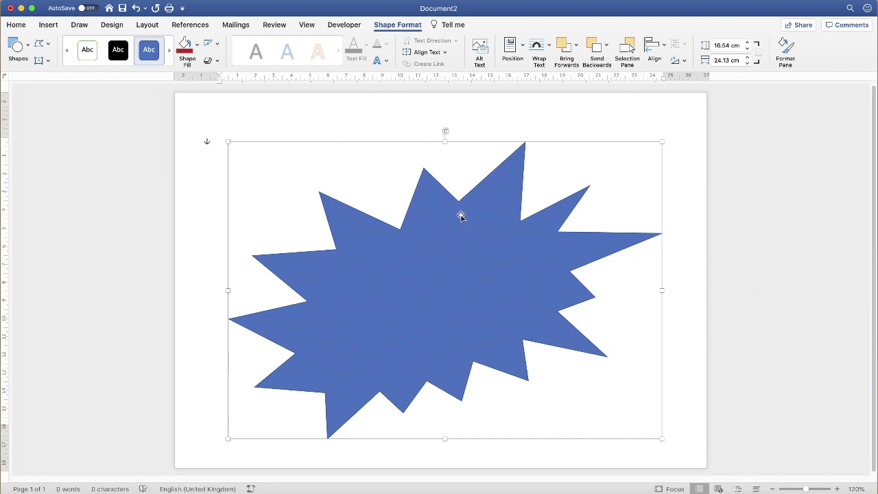
Step: Open the Format Shape options for the explosion and collapse the Fill and Line sections
double_click(509, 173)
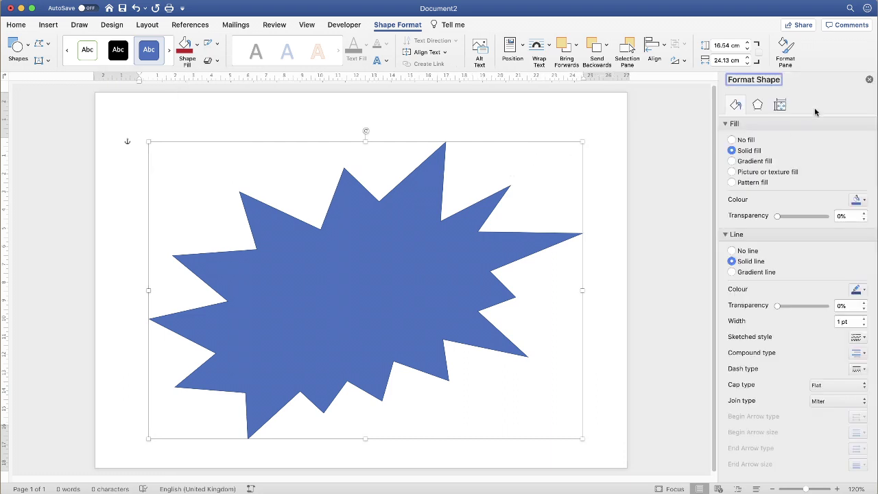
click(869, 80)
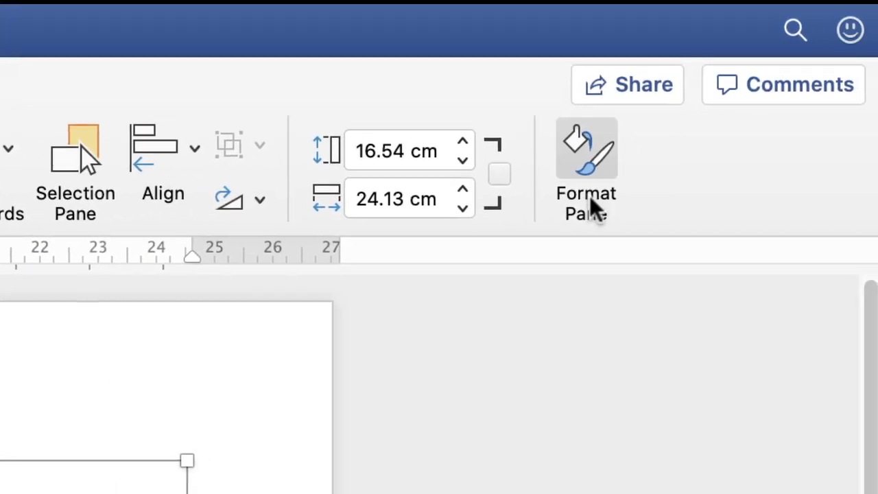
click(579, 164)
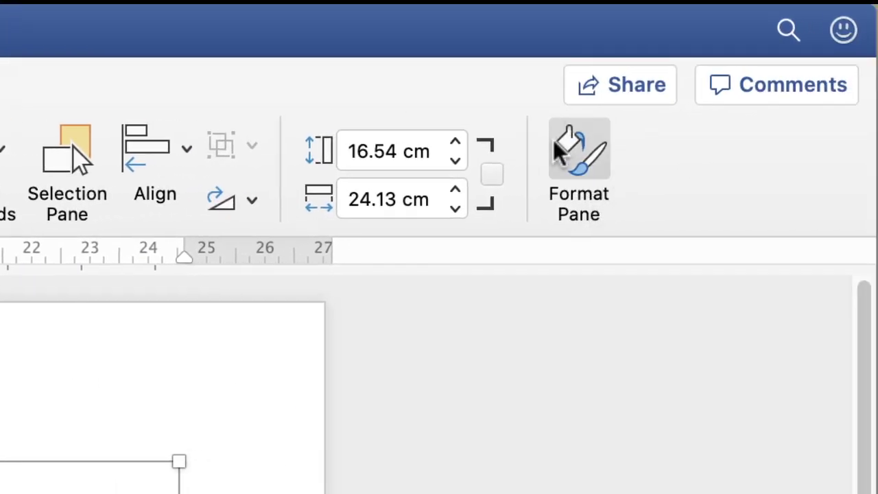
click(580, 165)
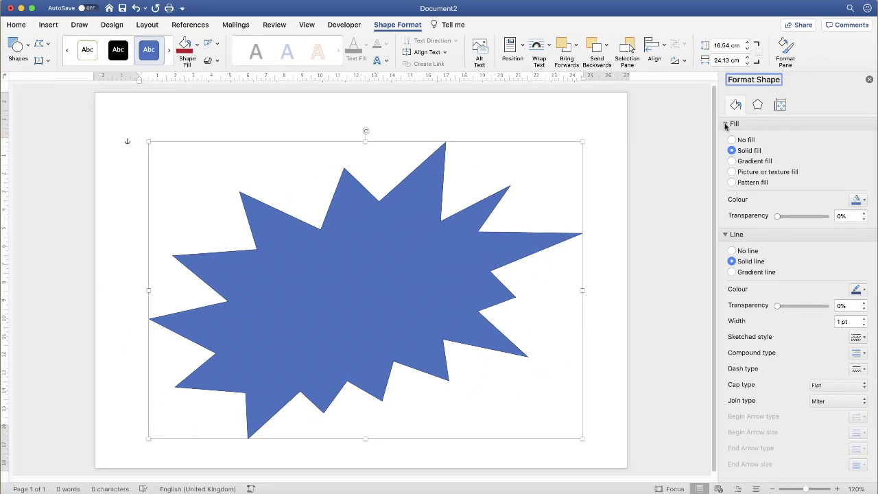
click(726, 124)
click(725, 137)
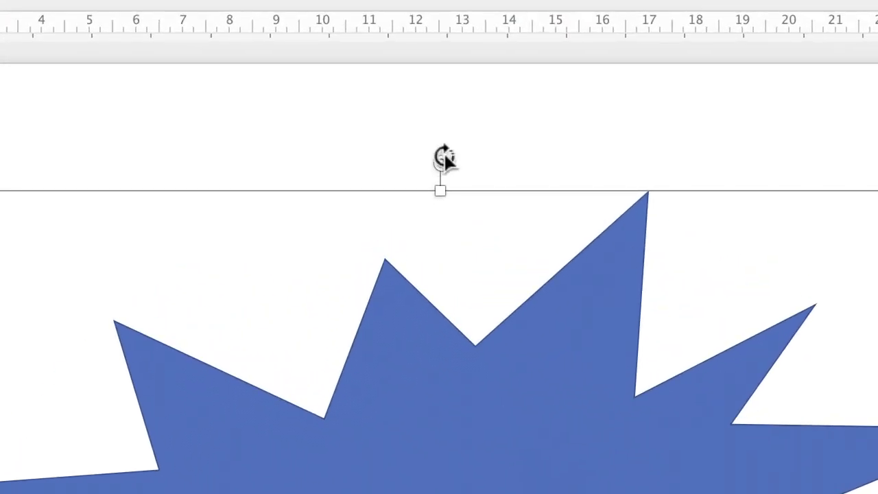
Step: Rotate the explosion shape clockwise so that it tilts downward toward the page's right edge
drag(368, 129, 372, 128)
drag(457, 154, 639, 216)
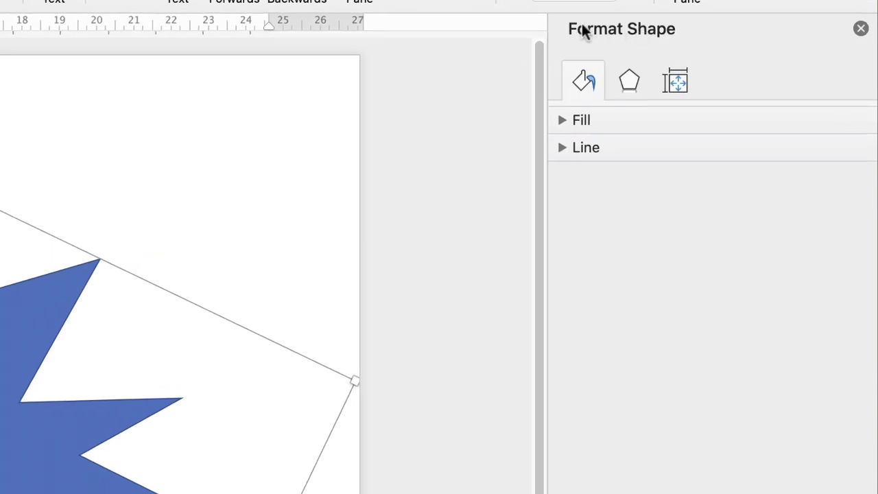
Step: Give the explosion a pattern fill using the second dotted pattern in the first row, with a black foreground
click(561, 115)
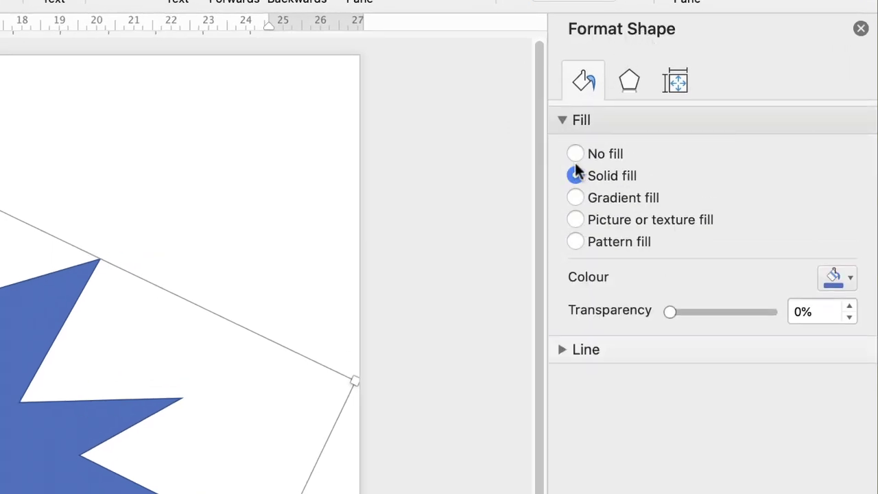
click(575, 241)
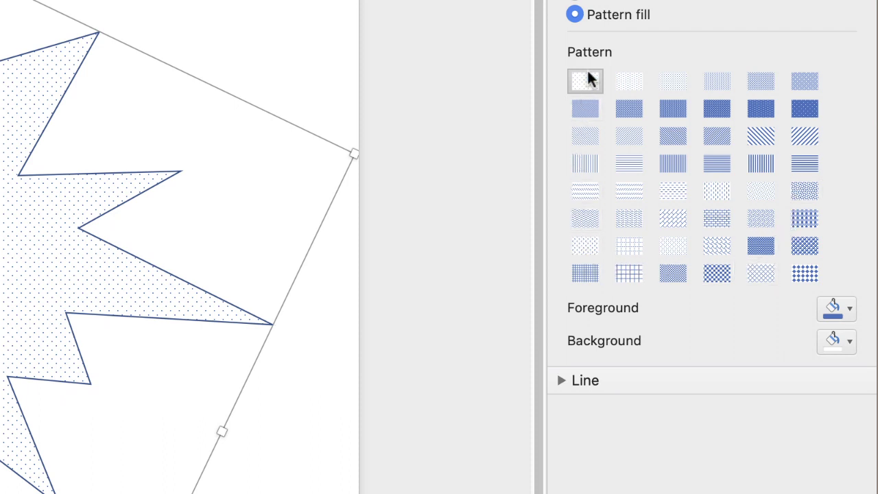
click(630, 77)
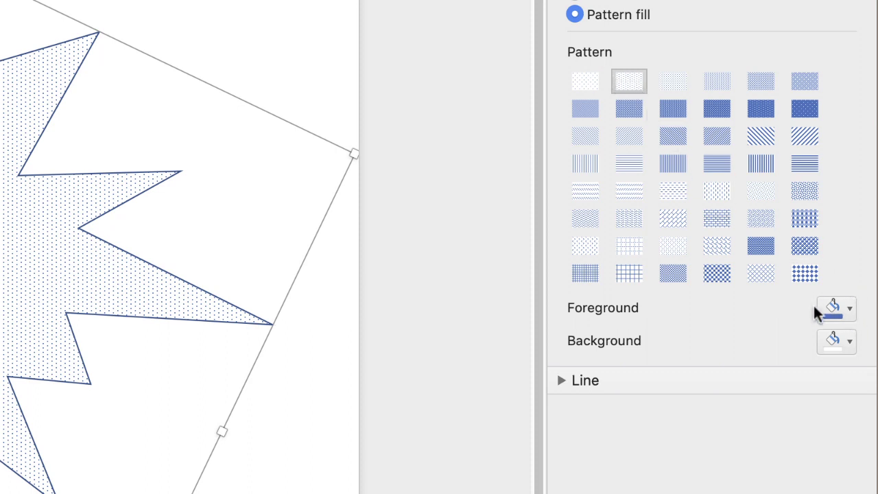
click(851, 311)
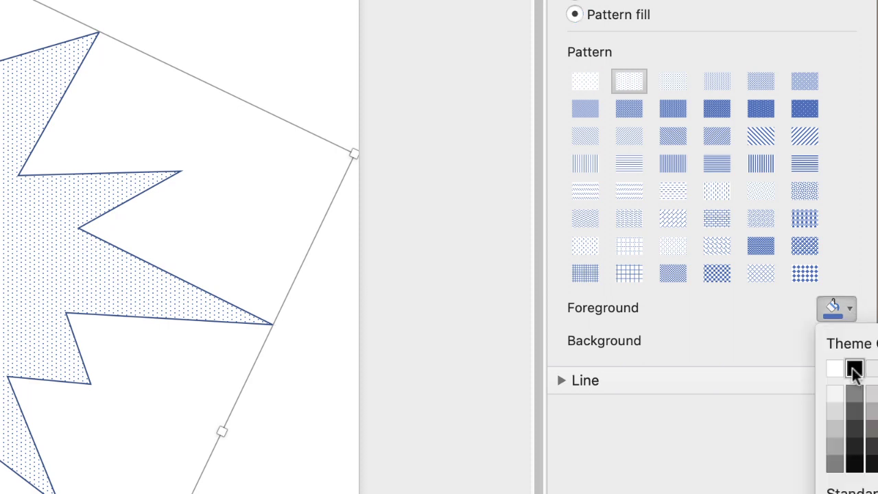
click(855, 368)
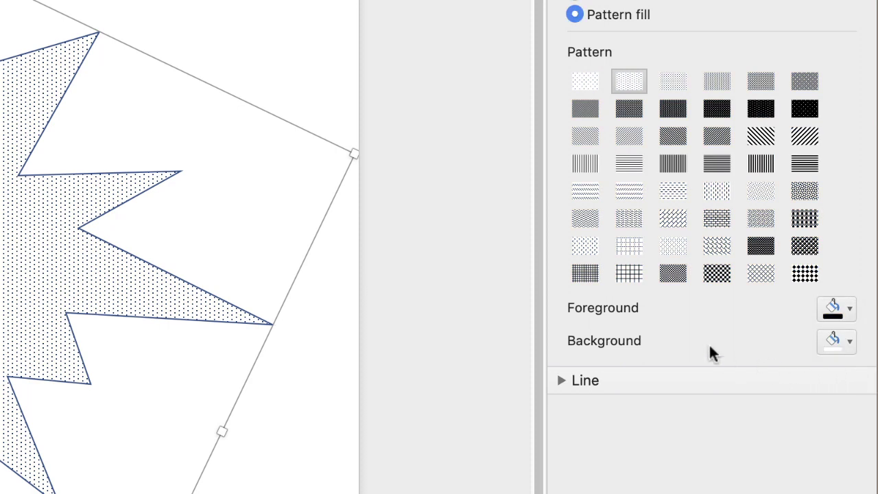
click(643, 44)
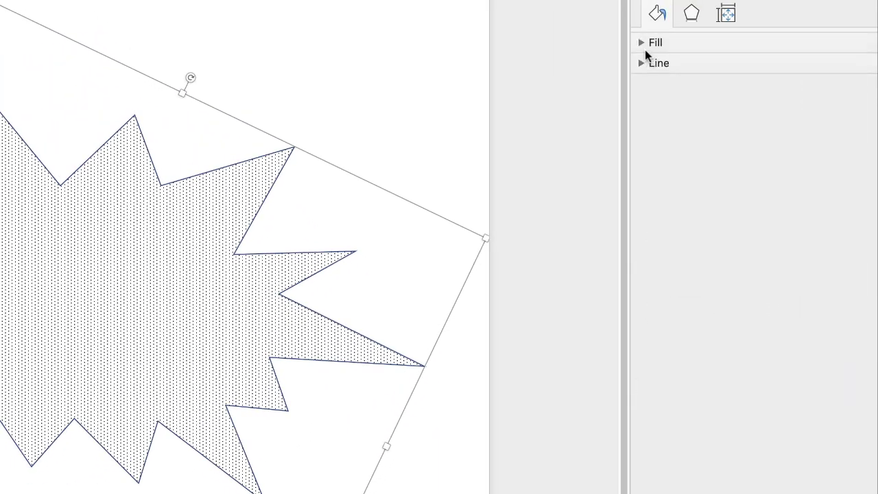
Step: Set the explosion's outline colour to black and its width to 2 pt
click(641, 63)
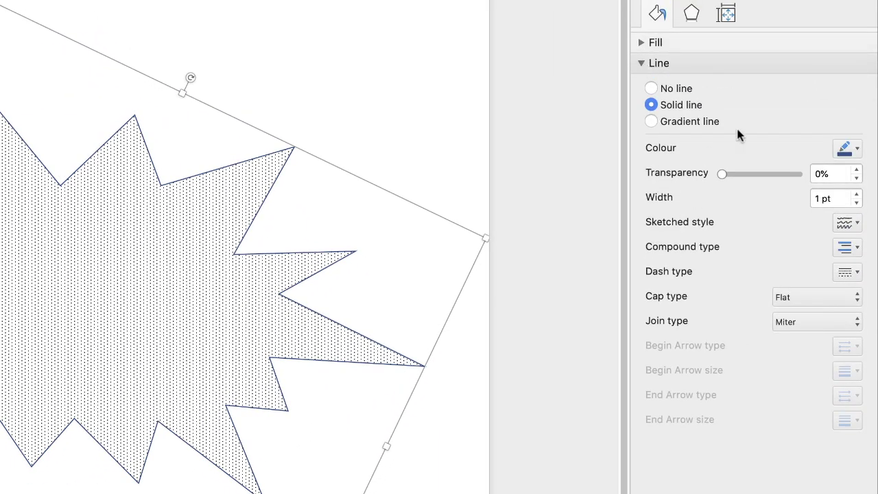
click(857, 150)
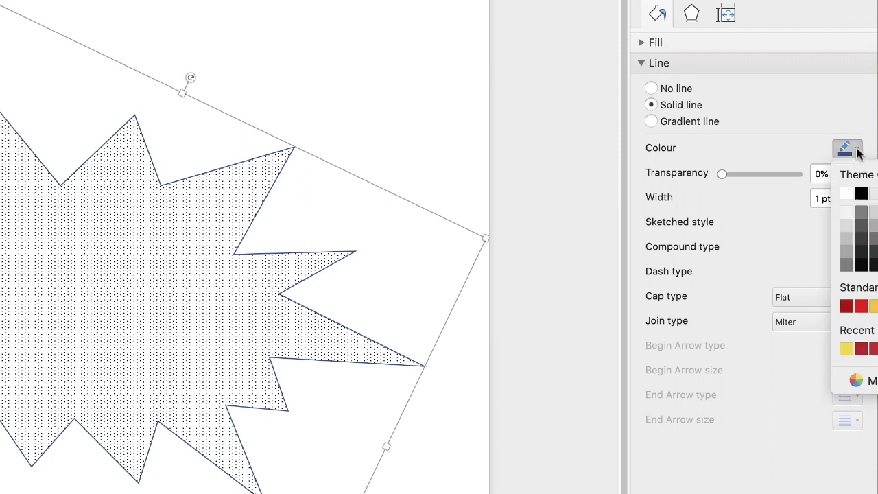
click(862, 197)
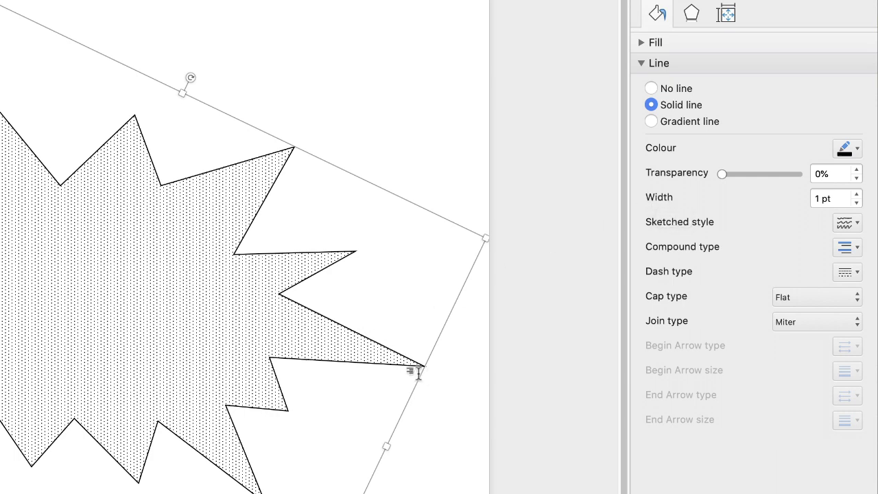
click(857, 195)
click(857, 195)
click(857, 195)
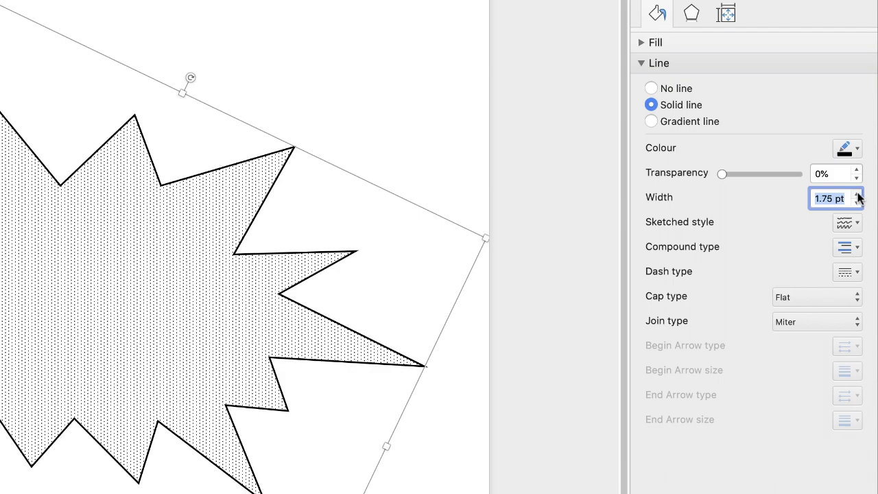
click(857, 195)
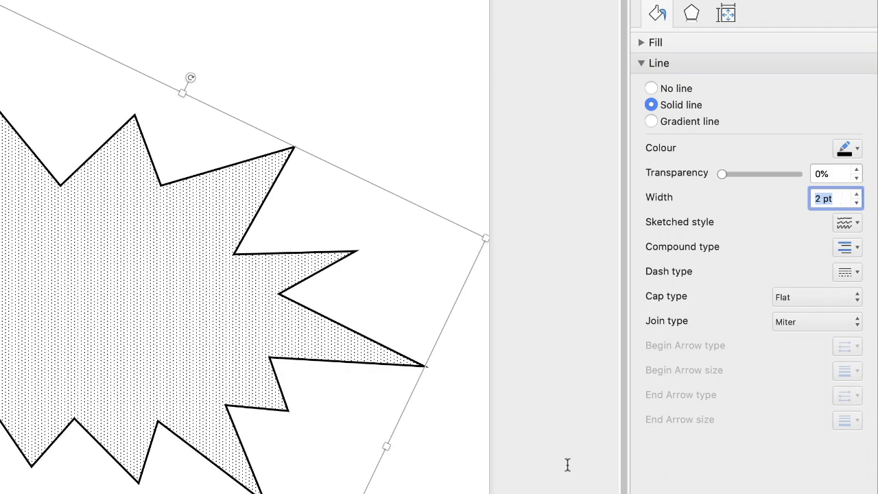
click(317, 61)
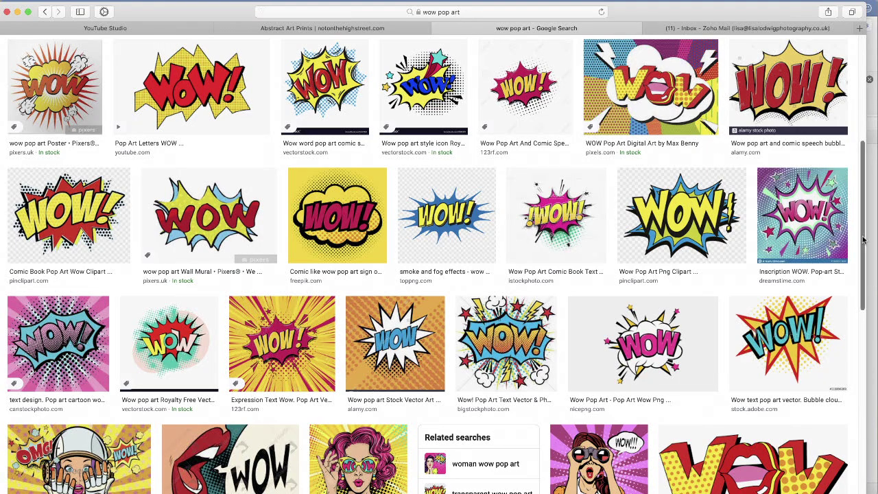
Step: Browse the "wow pop art" image results in Safari, capture a screenshot of them and minimise the browser window
scroll(865, 224, up, 1)
scroll(865, 224, up, 3)
scroll(870, 233, down, 5)
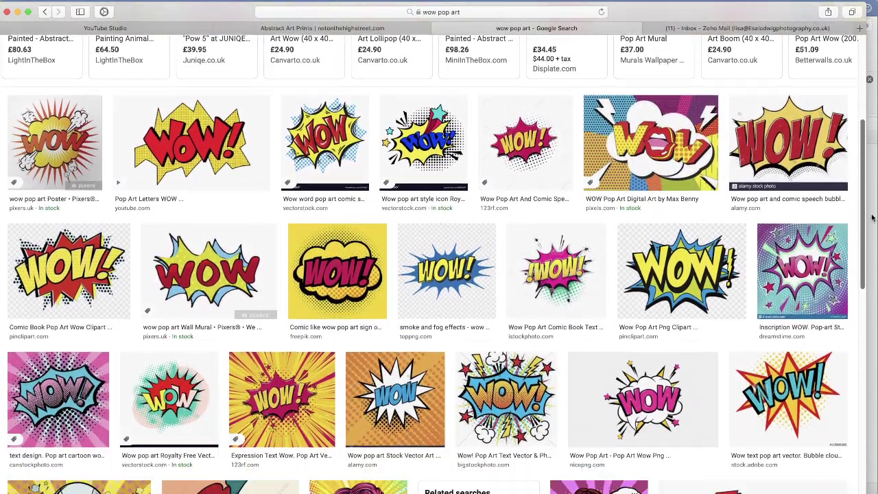
scroll(873, 246, down, 5)
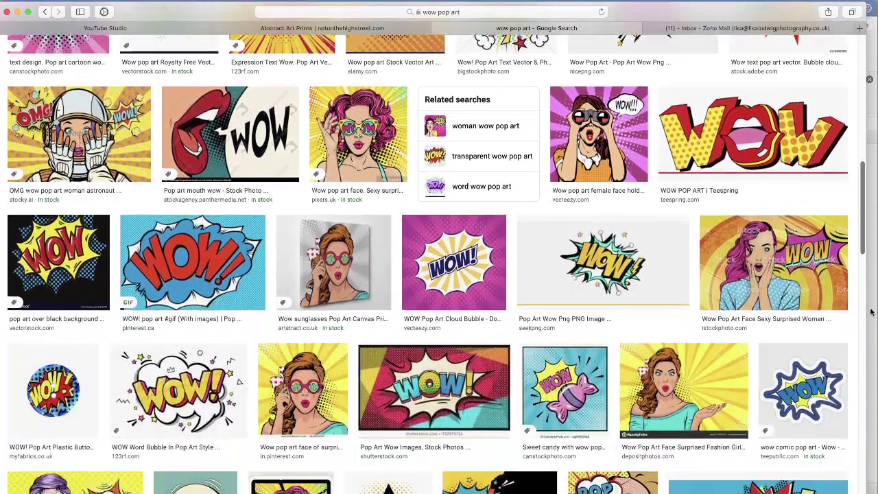
scroll(870, 251, up, 5)
scroll(870, 251, up, 3)
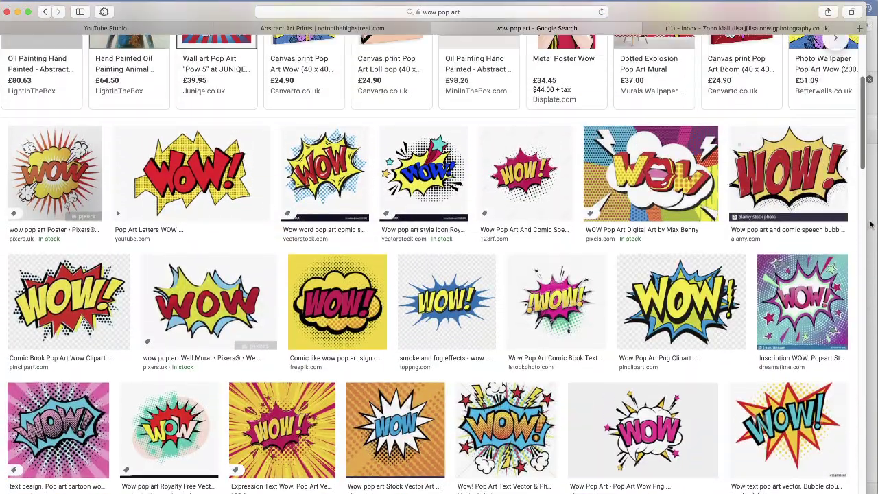
scroll(870, 226, down, 2)
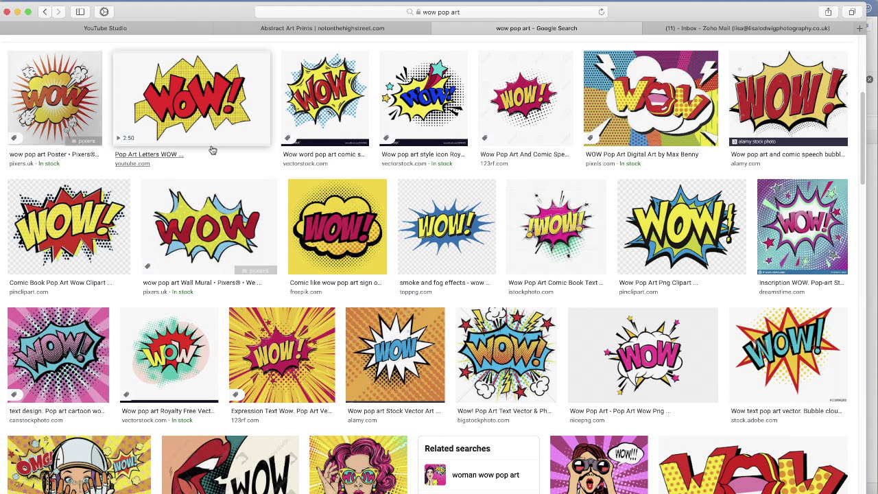
key(super+shift+4)
drag(4, 44, 876, 492)
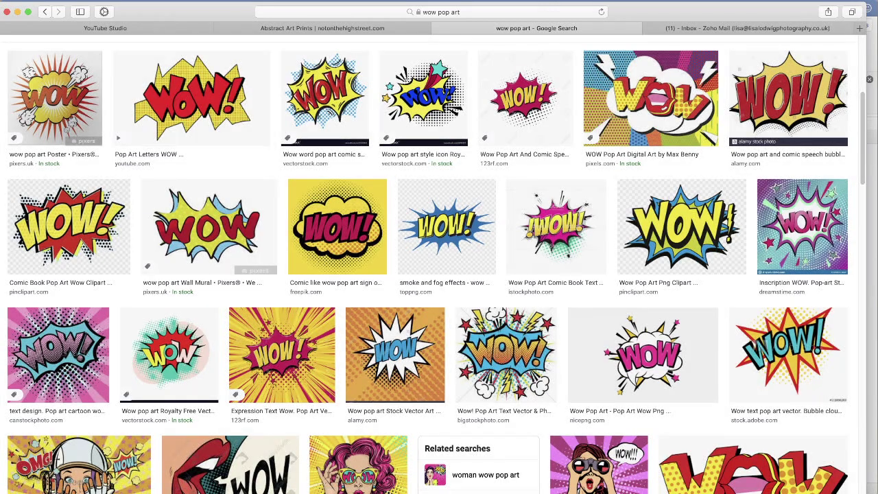
click(17, 12)
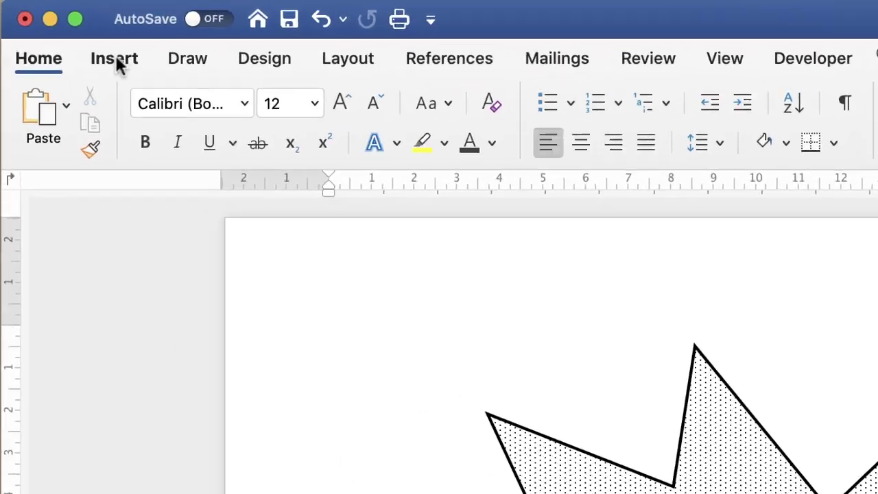
Step: Insert the captured "wow" pop art screenshot from the Desktop as a picture in the document
click(48, 25)
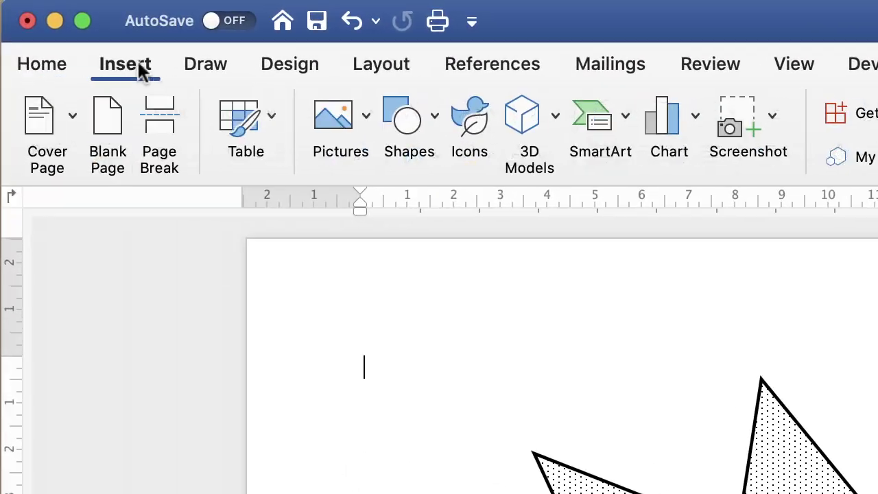
click(366, 116)
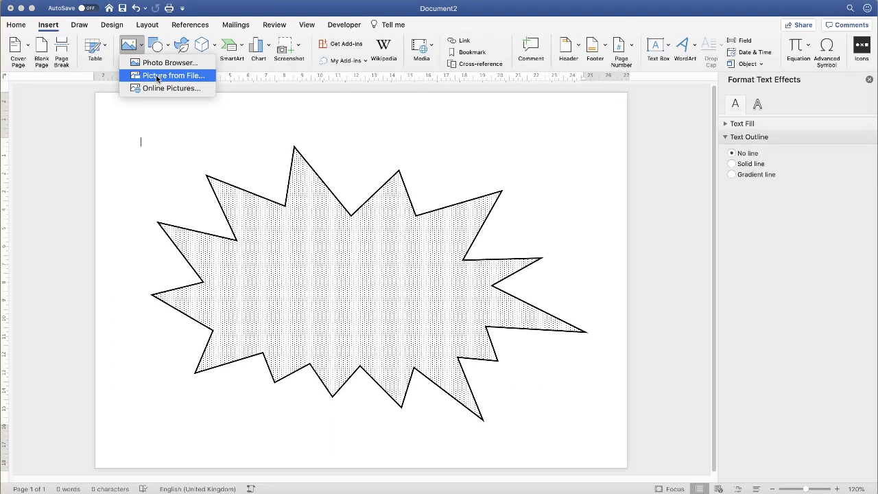
click(157, 77)
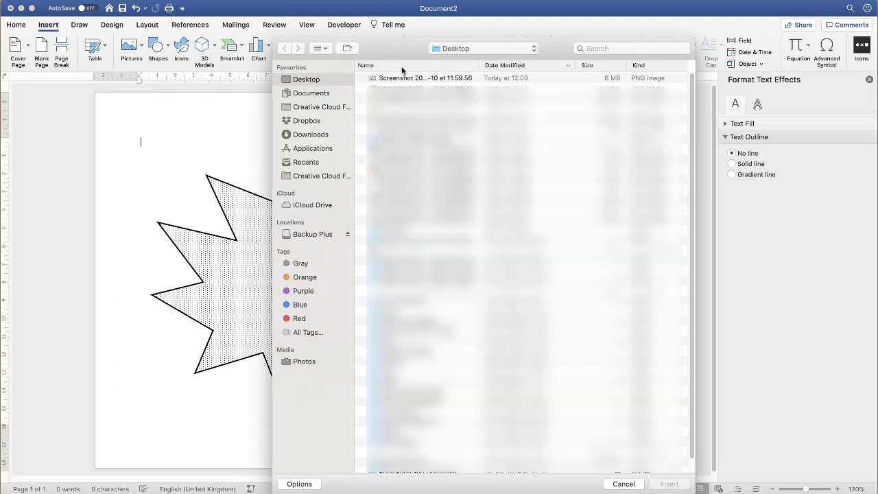
click(446, 79)
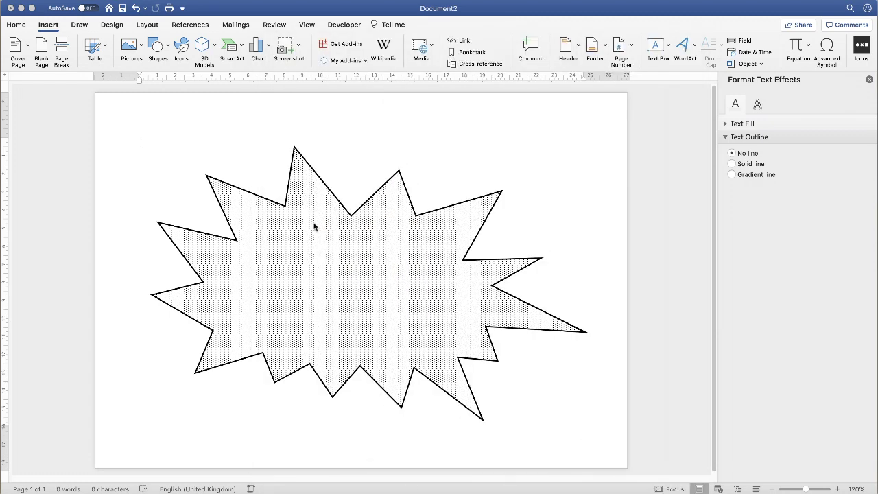
key(super+v)
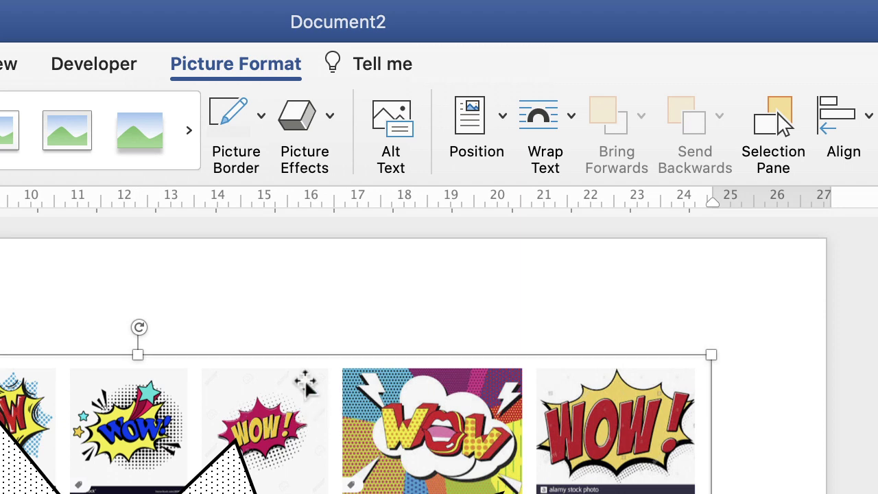
Step: Set the screenshot's text wrapping to In Front of Text, shrink it and move it to the page's lower right corner
click(572, 127)
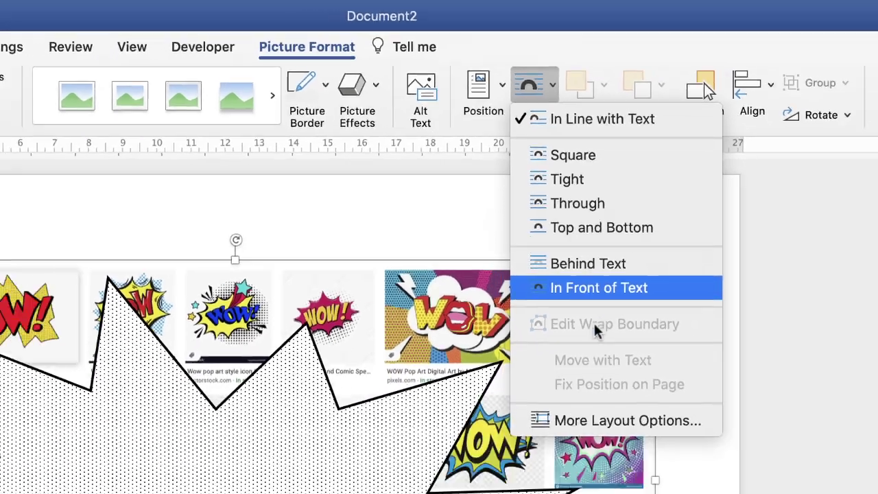
click(655, 404)
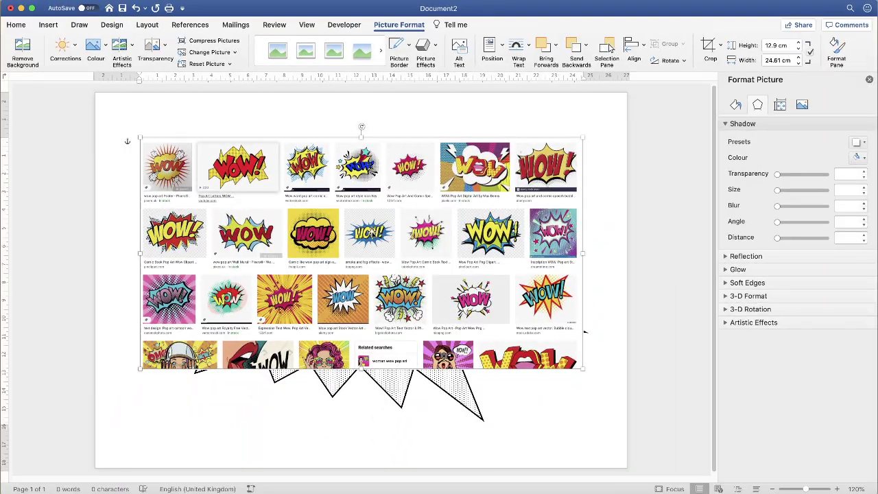
drag(374, 218, 371, 328)
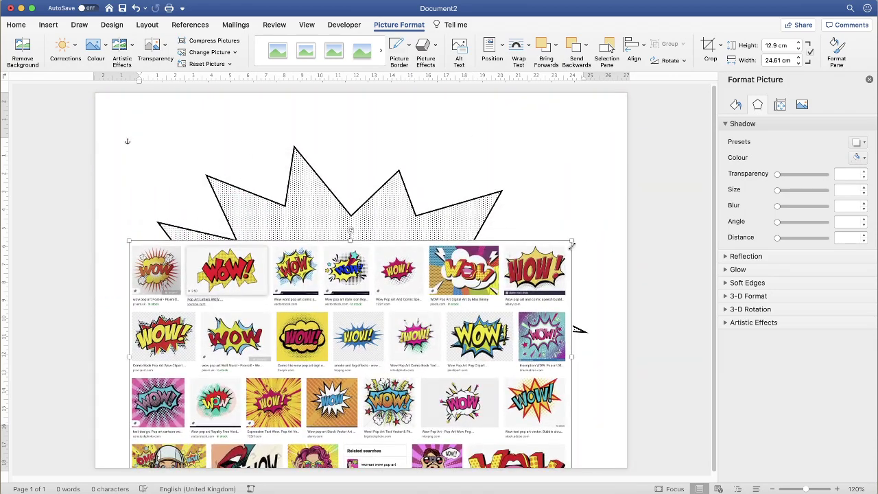
drag(571, 240, 407, 328)
drag(247, 385, 511, 394)
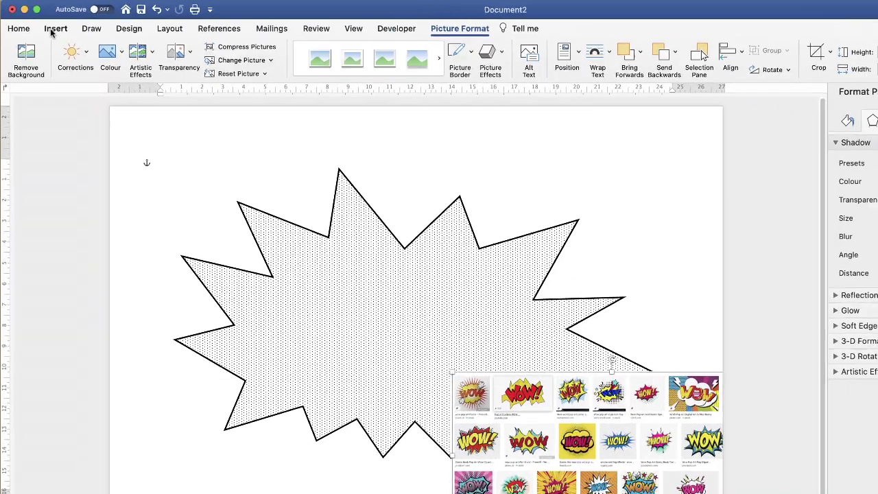
Step: Draw a second explosion shape, about 20.37 cm wide and 11.74 cm high, over the dotted one
click(49, 26)
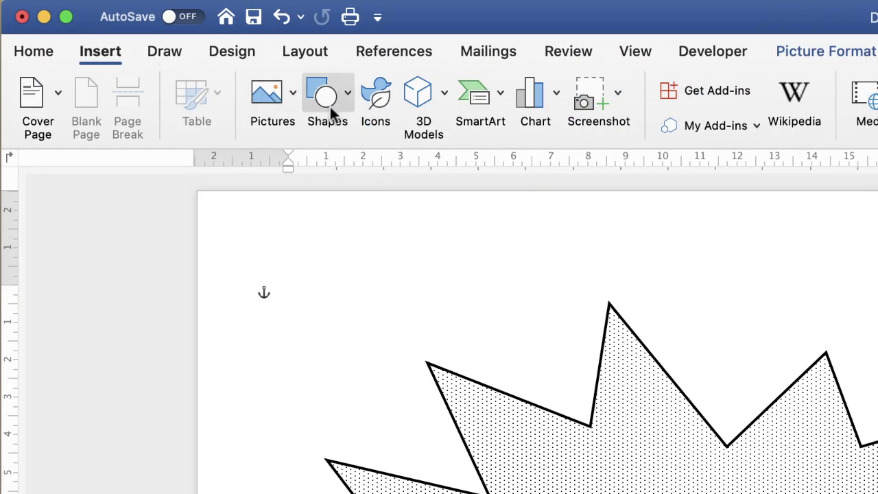
click(348, 96)
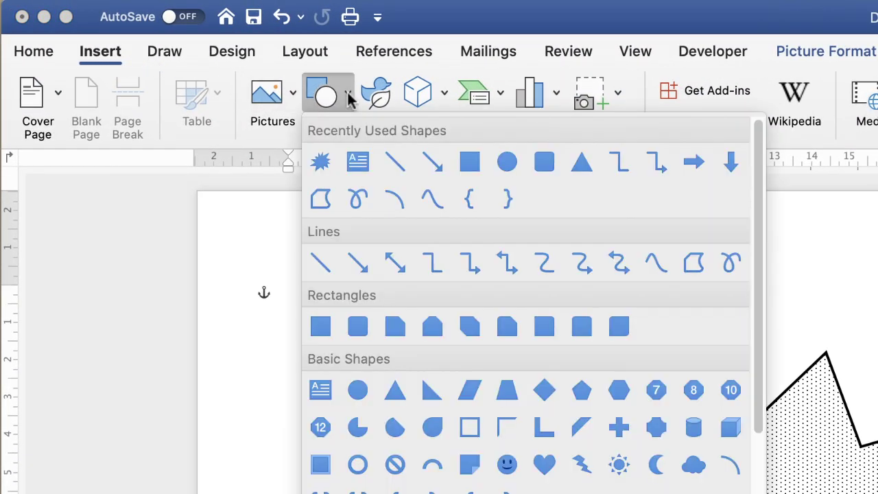
click(319, 165)
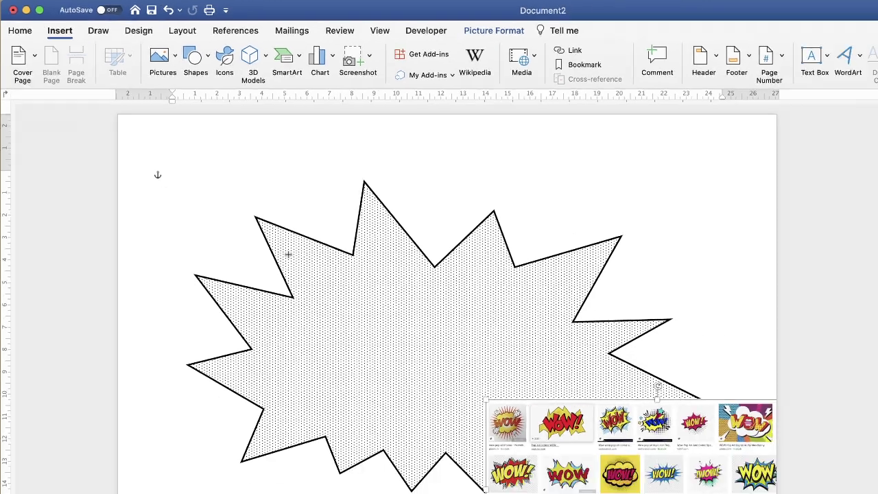
drag(496, 419, 535, 455)
mouse_move(258, 220)
mouse_down()
mouse_move(474, 323)
mouse_move(519, 390)
mouse_move(590, 459)
mouse_move(596, 412)
mouse_up()
drag(525, 320, 525, 320)
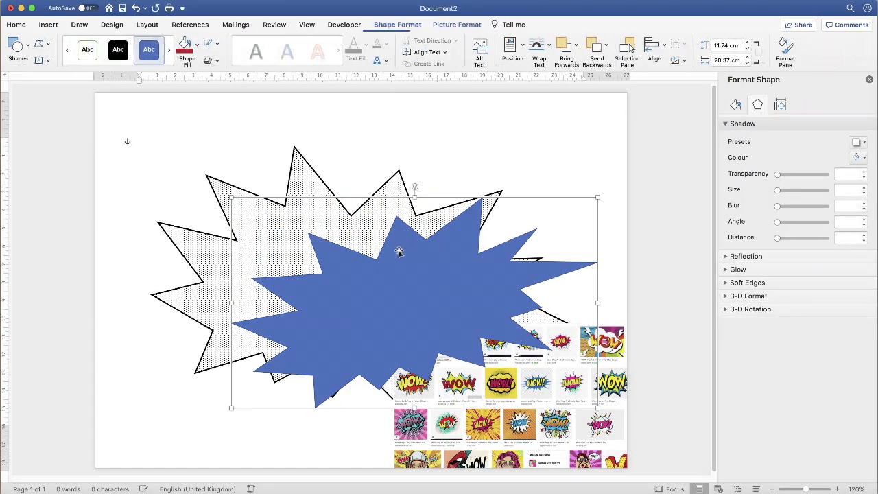
Step: Move the blue explosion over the dotted one and rotate it clockwise to follow the same tilt
mouse_move(384, 298)
mouse_down()
mouse_move(337, 264)
mouse_move(313, 264)
mouse_up()
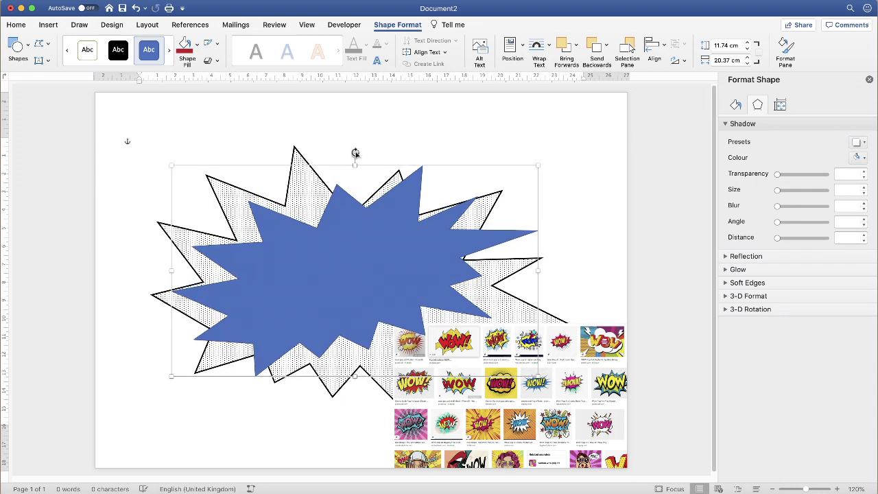
drag(355, 152, 384, 168)
drag(347, 241, 354, 262)
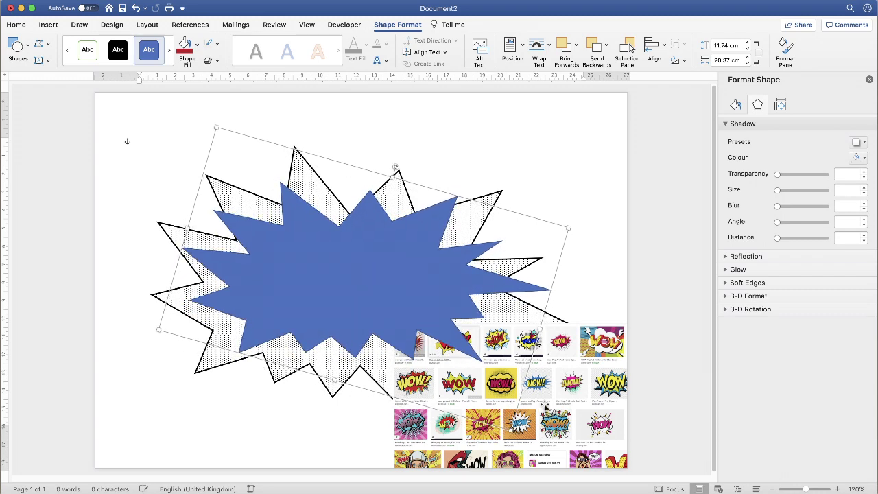
Step: Shift the reference picture further off the page's lower right corner and fine-tune the blue explosion's position and tilt inside the dotted one
drag(543, 406, 628, 460)
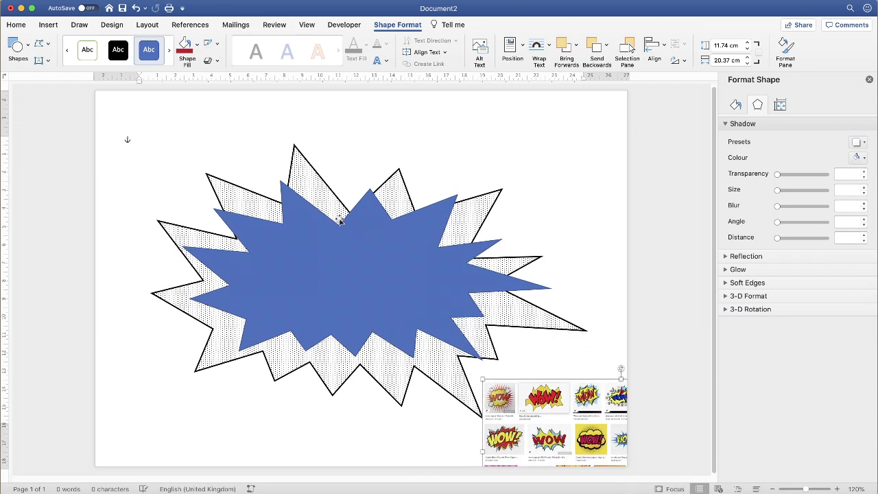
drag(339, 220, 375, 221)
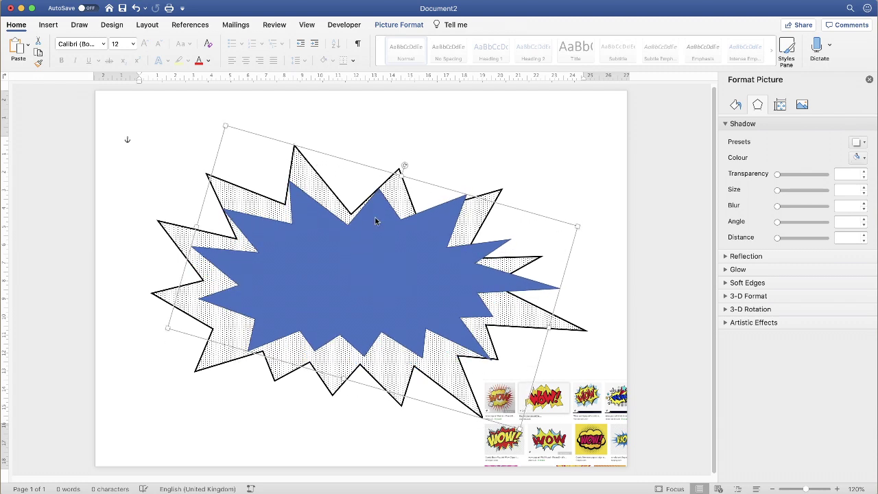
drag(402, 167, 412, 168)
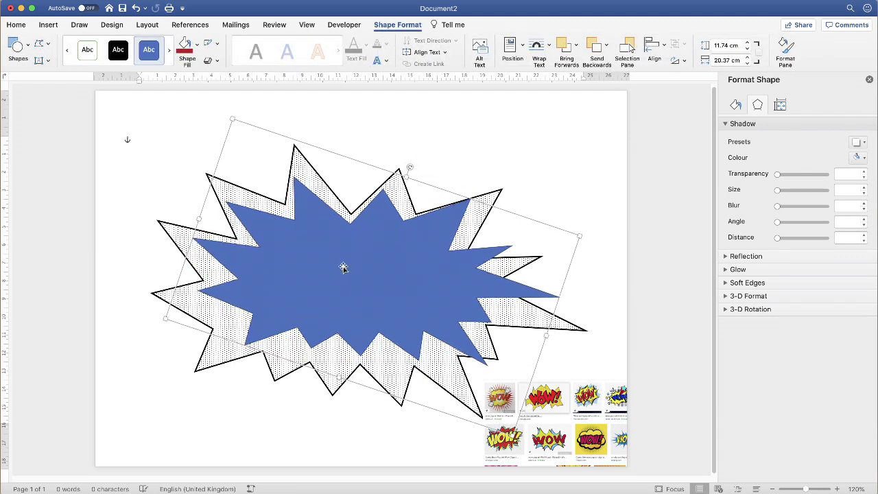
drag(343, 268, 336, 273)
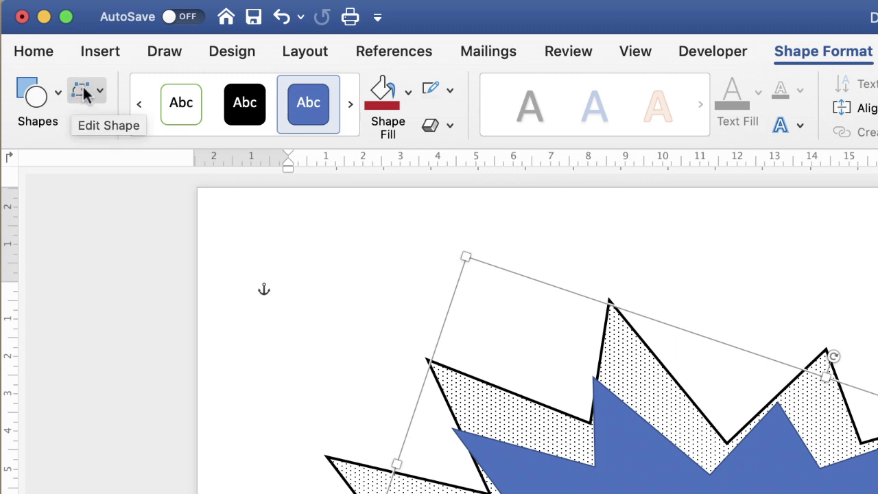
Step: Edit the blue explosion's points, moving its upper-right spike outward and its long right spike down inside the dotted shape
click(100, 93)
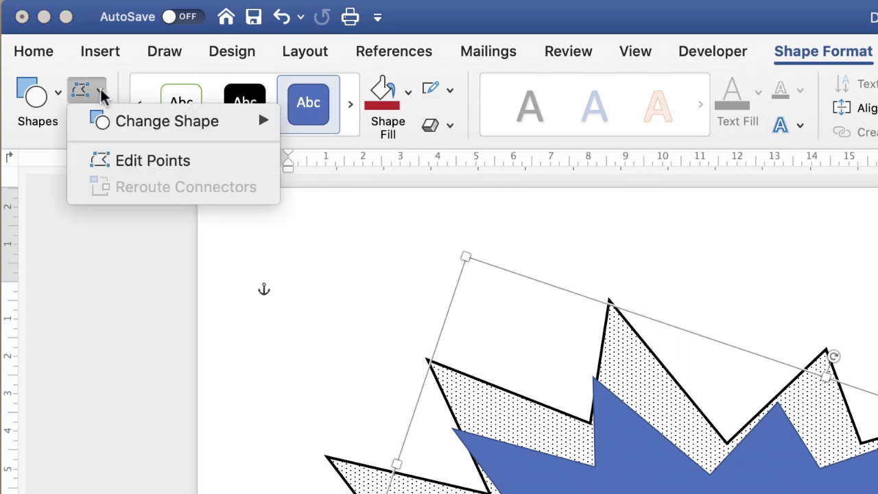
click(151, 167)
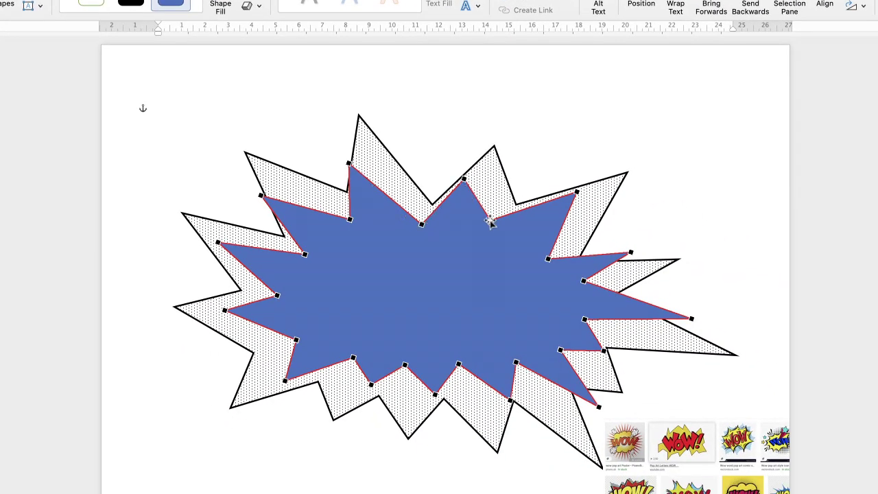
click(577, 193)
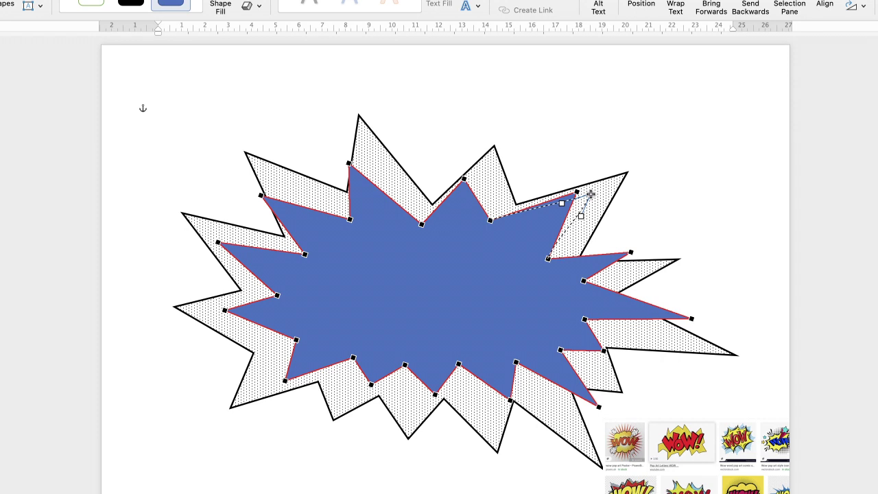
drag(590, 195, 588, 193)
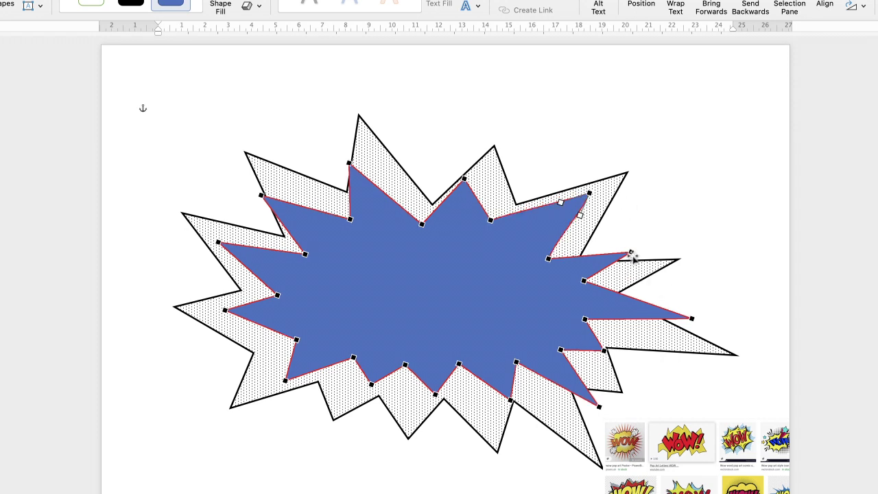
drag(692, 317, 684, 341)
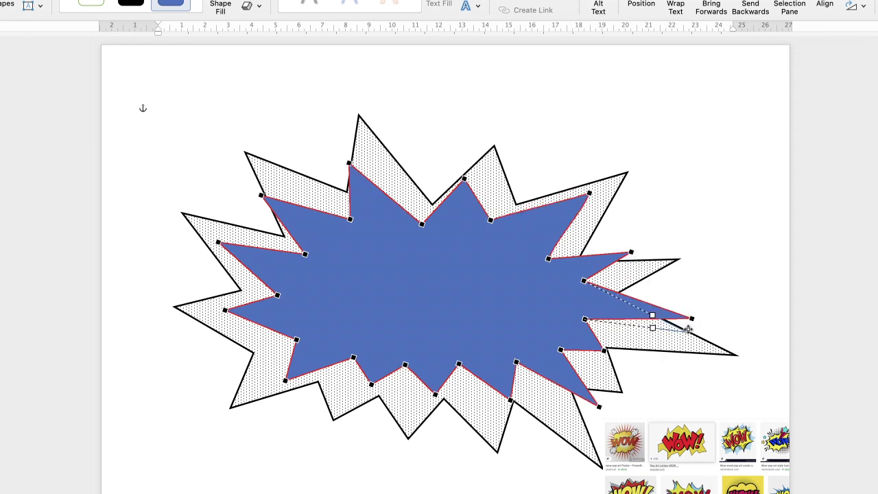
Step: Reposition the tips of the blue explosion's lower-right, bottom, lower-left and left spikes to follow the dotted shape's spikes
drag(599, 406, 576, 429)
drag(511, 398, 492, 411)
drag(285, 380, 251, 389)
drag(224, 308, 213, 316)
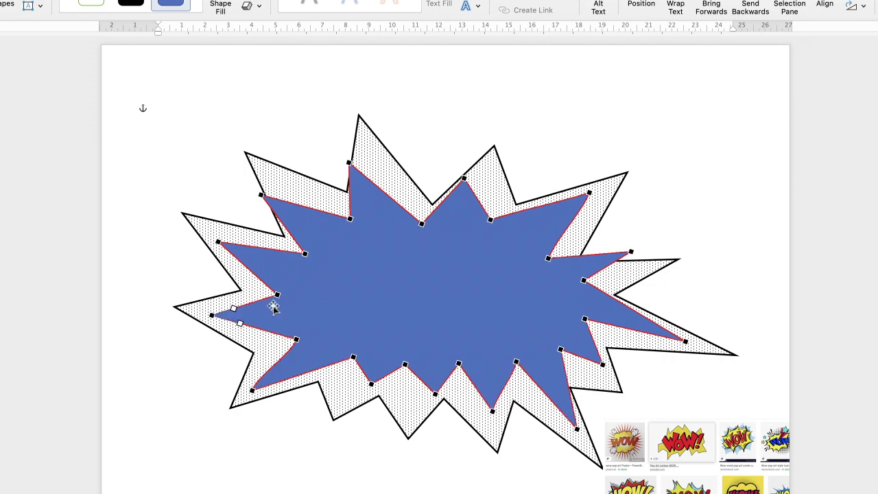
Step: Move the blue explosion's small right spike and its two upper-left spikes inside the dotted outline, and finish editing points
drag(631, 252, 641, 268)
drag(350, 163, 367, 158)
drag(261, 195, 272, 182)
click(616, 234)
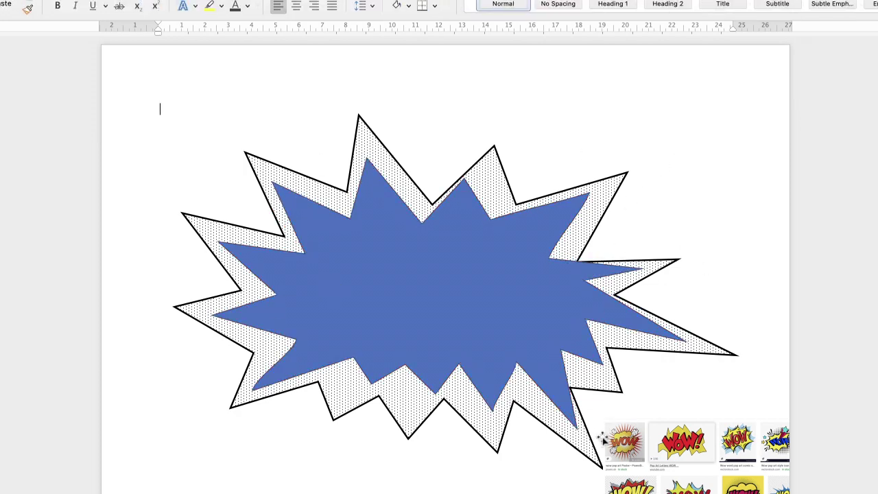
Step: Fill the blue explosion with the turquoise sampled from the star in the reference picture and remove its outline
double_click(403, 249)
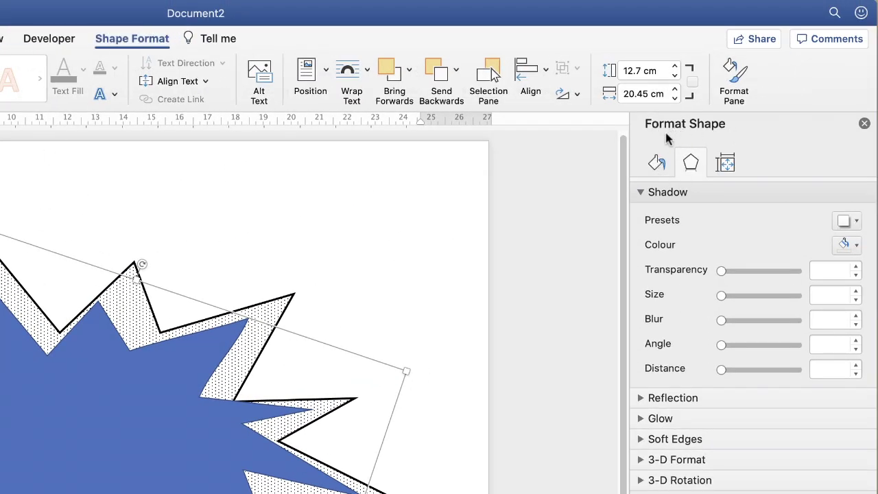
click(656, 163)
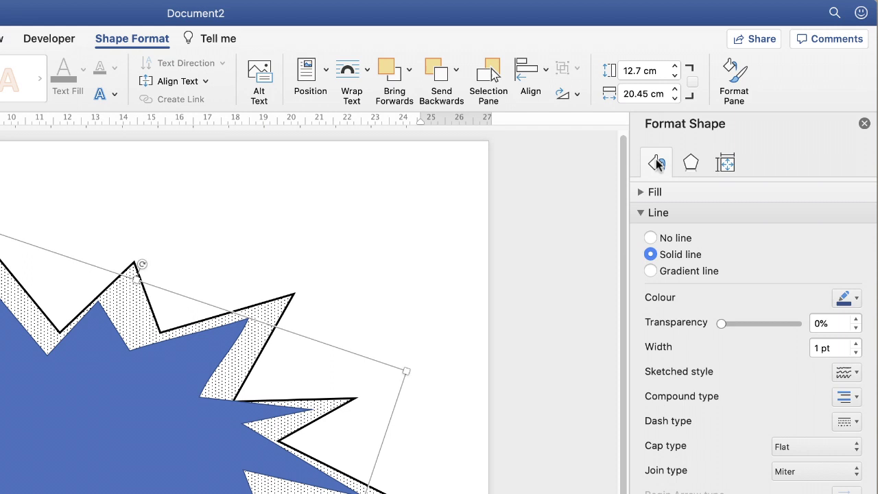
click(641, 193)
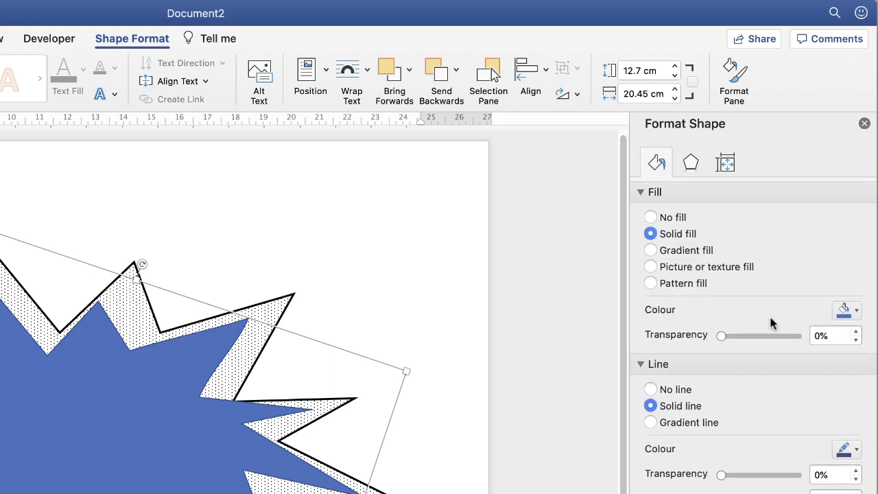
click(857, 314)
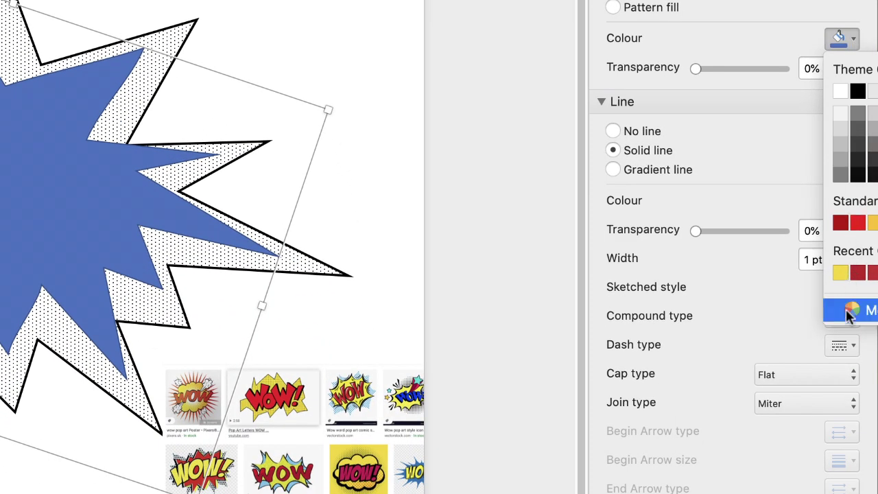
click(847, 314)
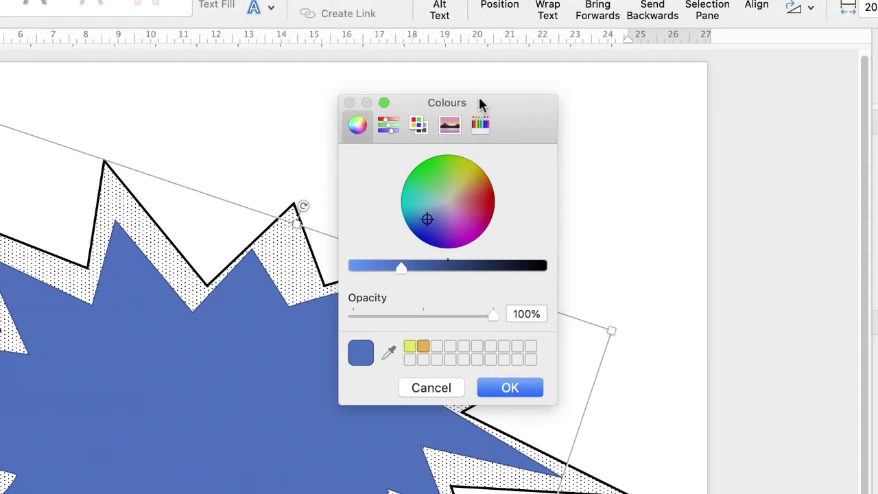
click(389, 353)
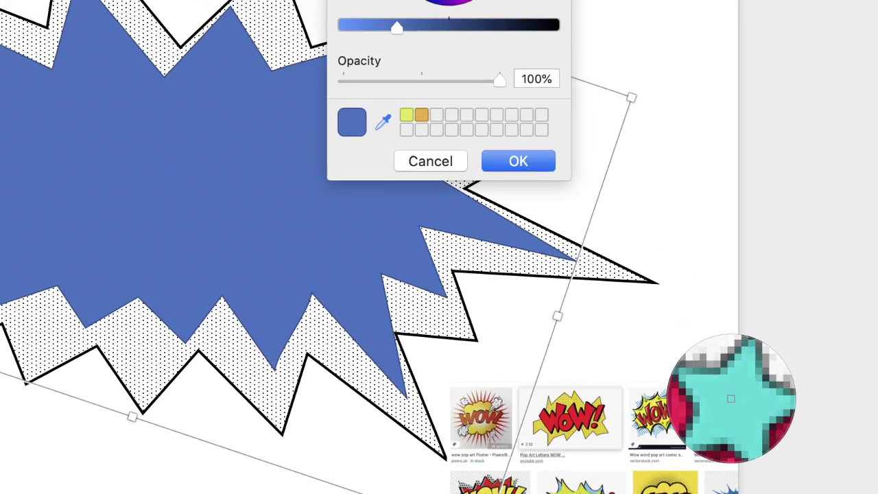
click(700, 302)
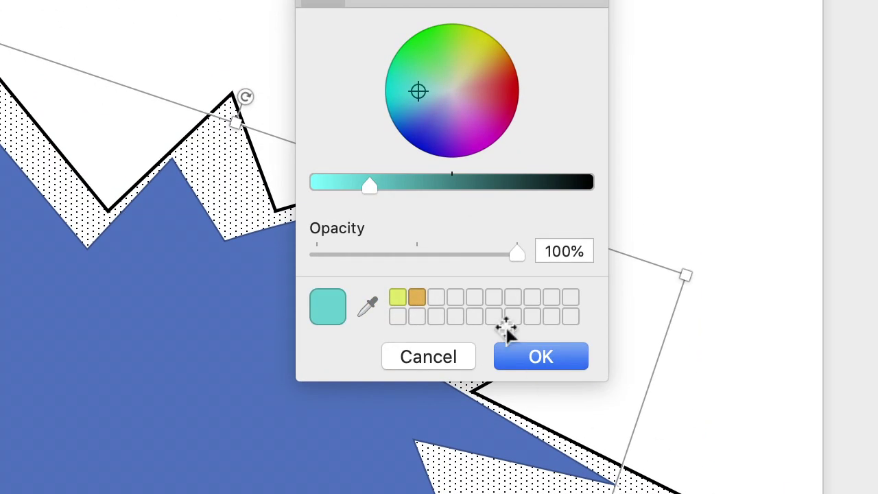
click(539, 355)
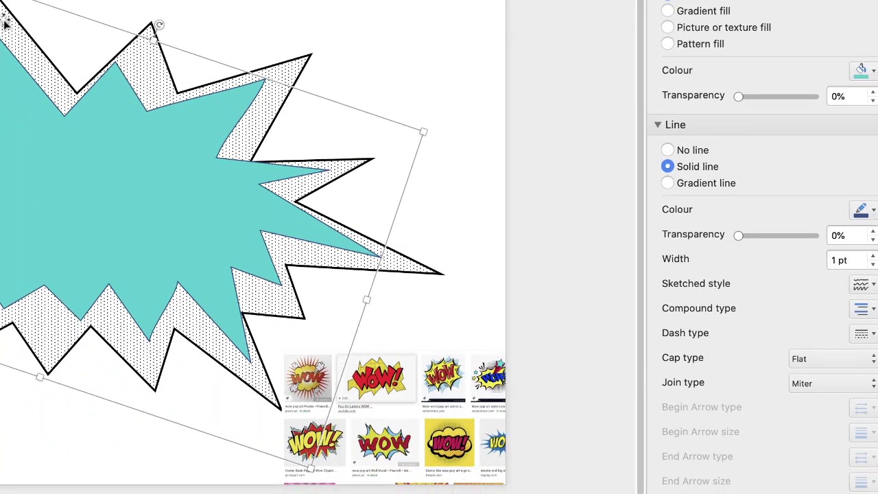
click(667, 150)
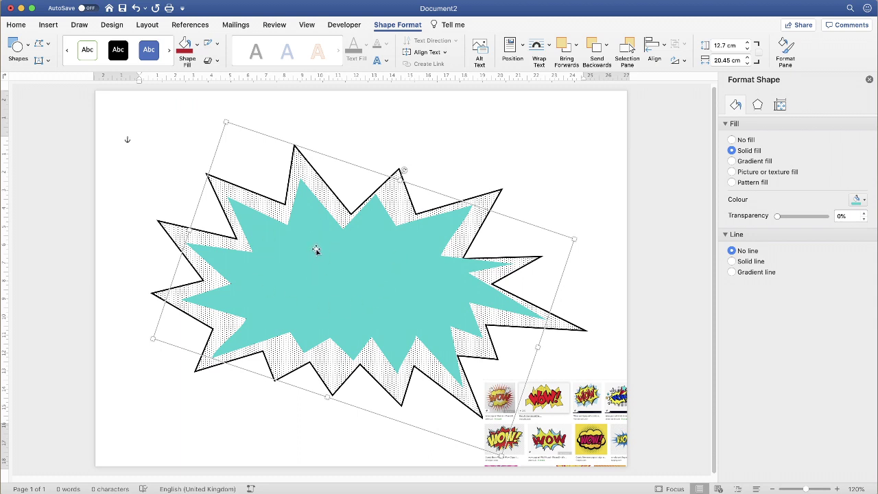
Step: Duplicate the turquoise explosion slightly offset and fill the copy with the red sampled from the wow lettering in the reference picture
drag(319, 248, 345, 273)
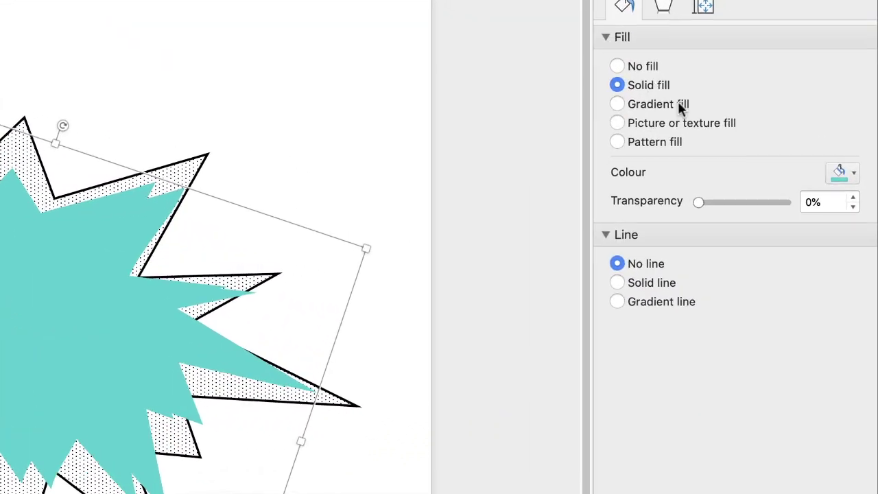
click(854, 176)
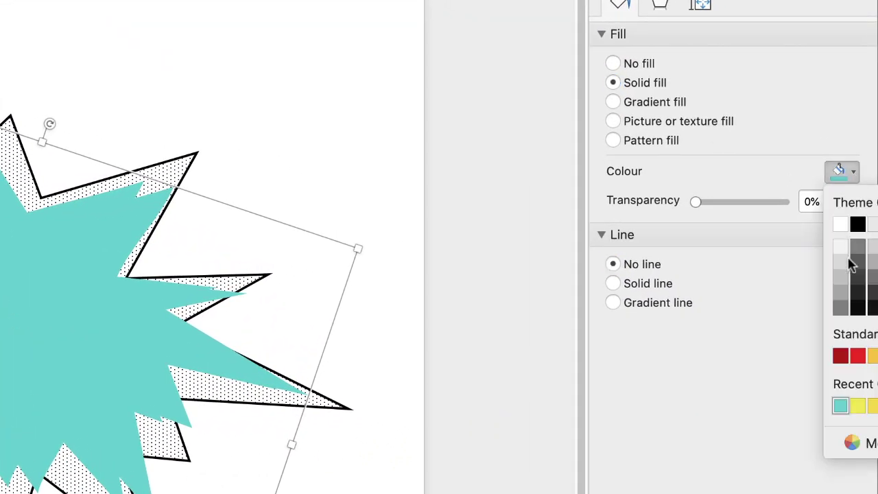
click(851, 441)
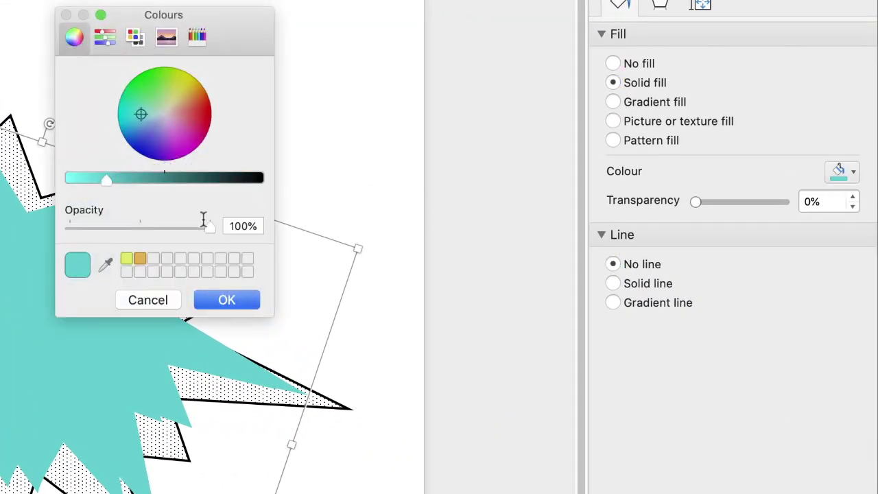
click(106, 266)
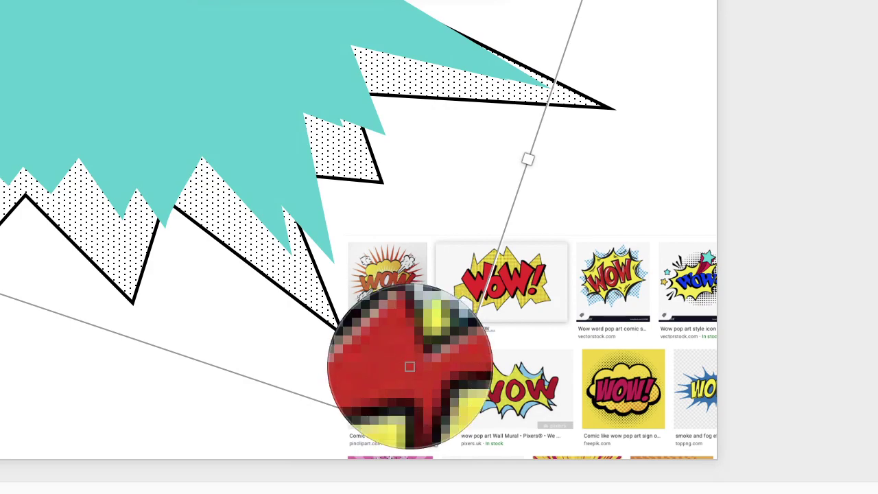
click(408, 366)
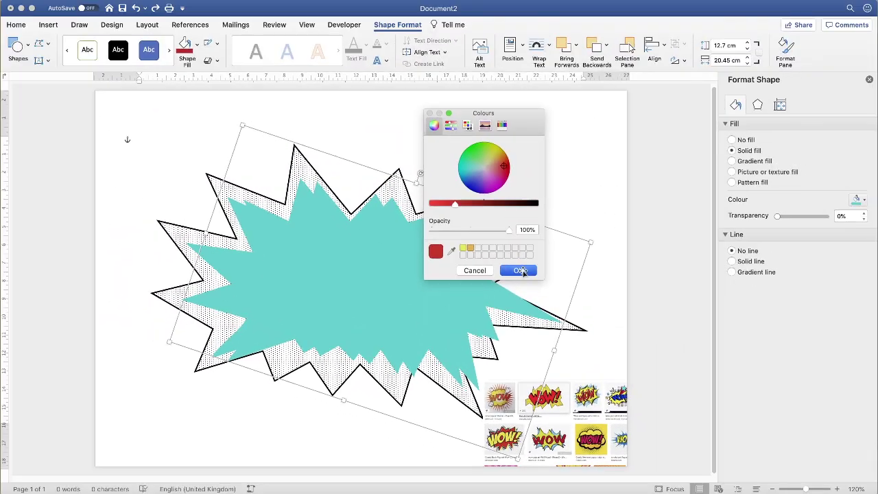
click(516, 270)
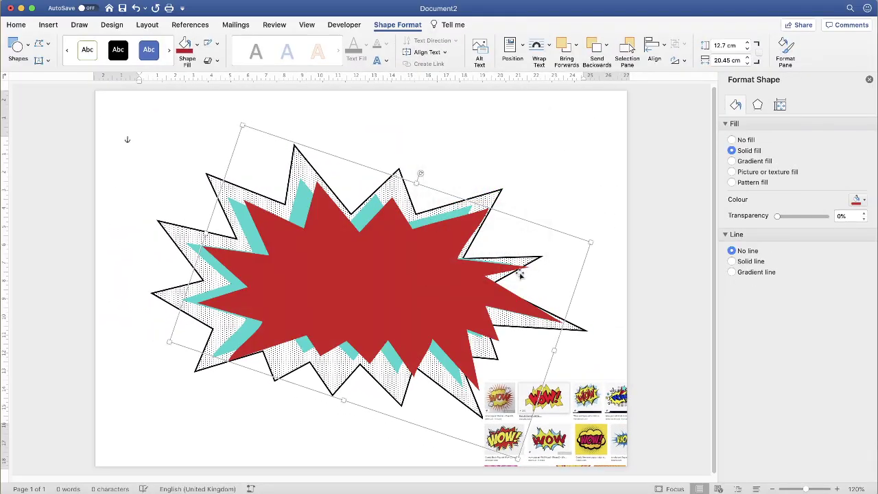
Step: Shrink the red explosion slightly and position it inside the turquoise one so an even turquoise border surrounds it
drag(391, 281, 381, 273)
drag(581, 240, 534, 248)
drag(364, 271, 379, 265)
click(409, 155)
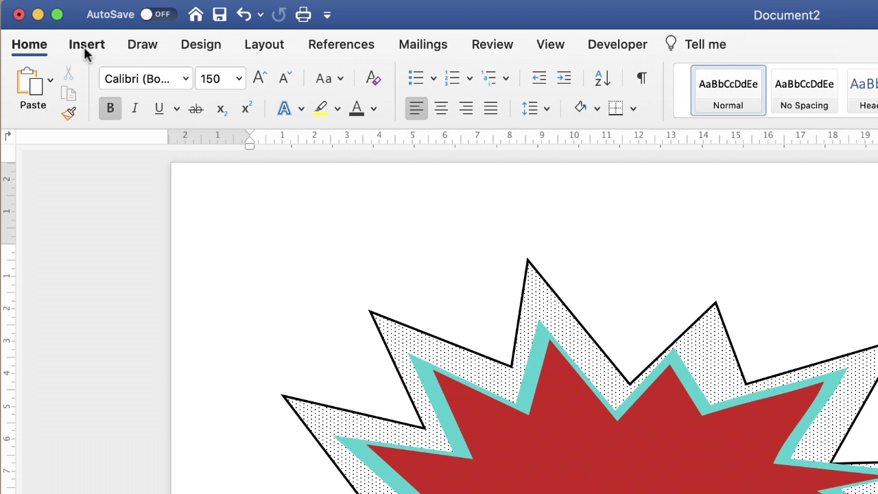
Step: Insert WordArt in the light orange style with an orange outline and replace its placeholder text with J
click(45, 27)
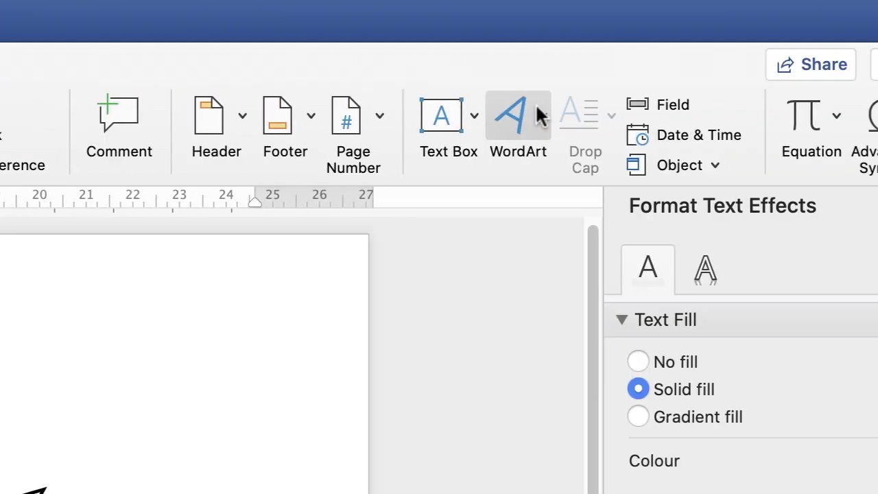
click(467, 114)
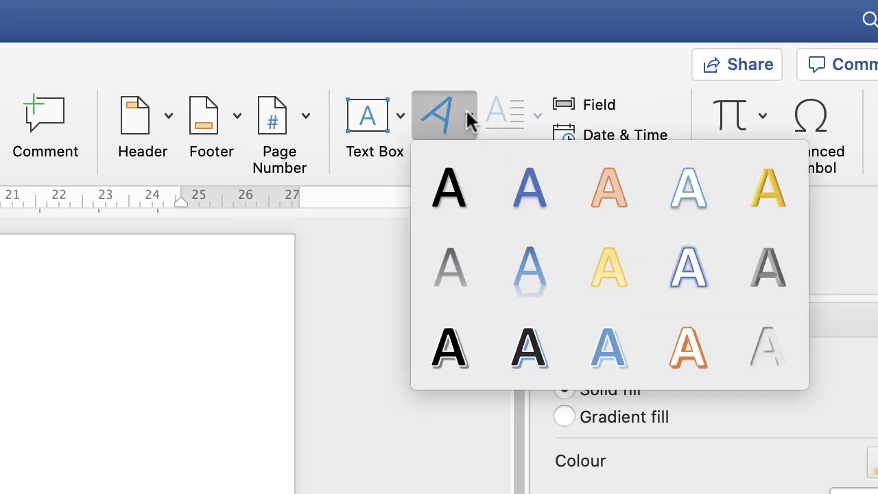
click(610, 209)
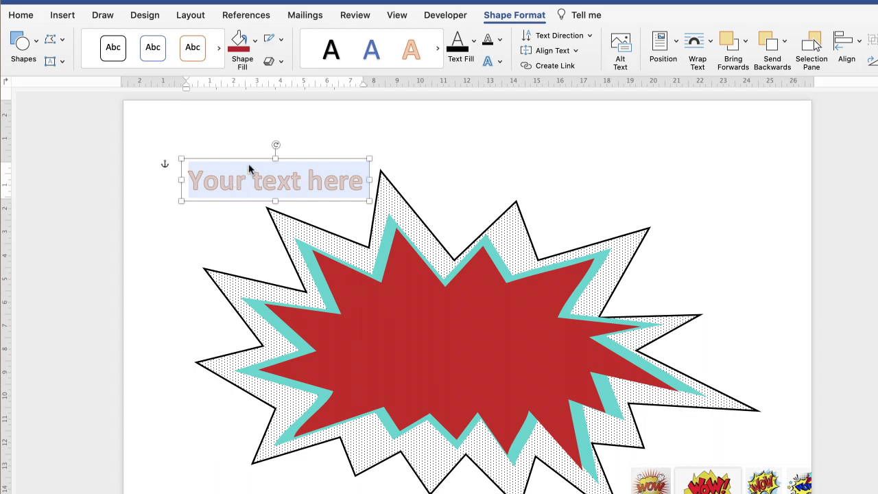
text(J)
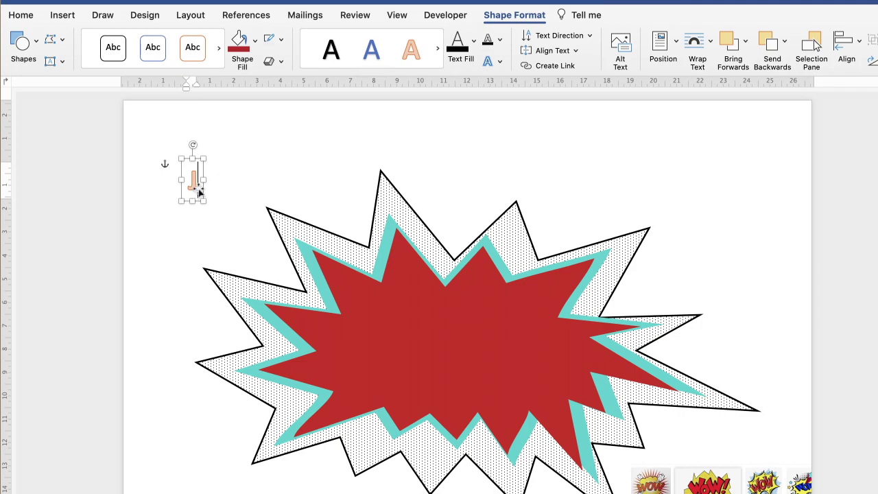
Step: Fill the letter J with the yellow sampled from the yellow thumbnail in the reference picture
double_click(191, 180)
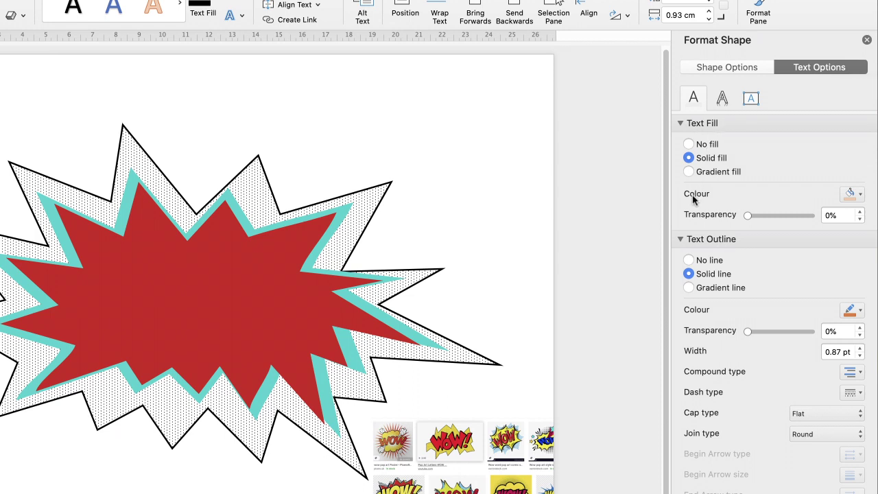
click(860, 194)
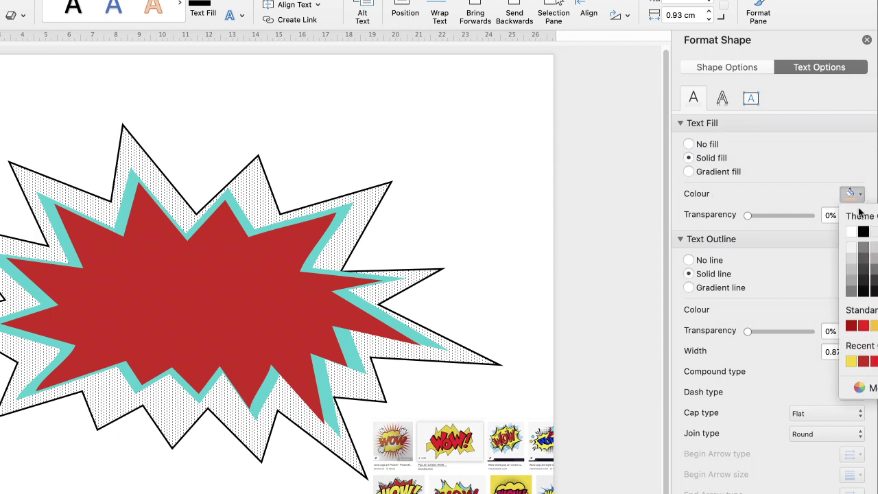
click(861, 388)
click(326, 263)
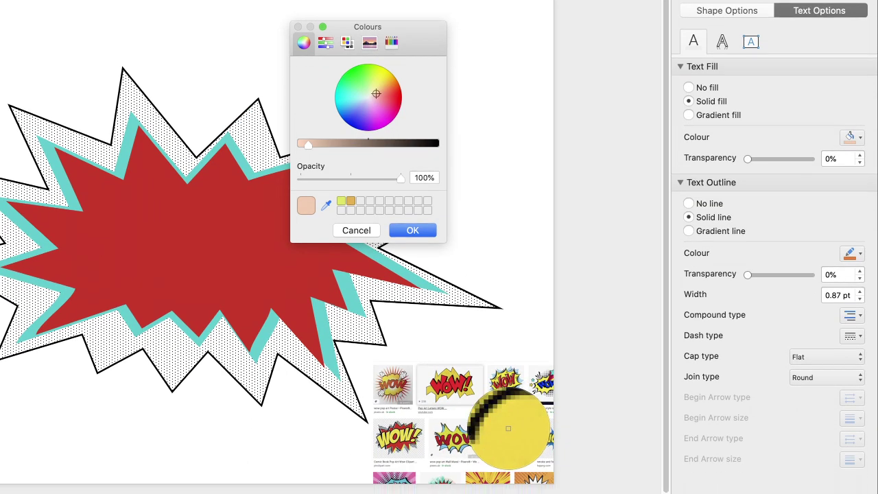
click(506, 376)
click(416, 231)
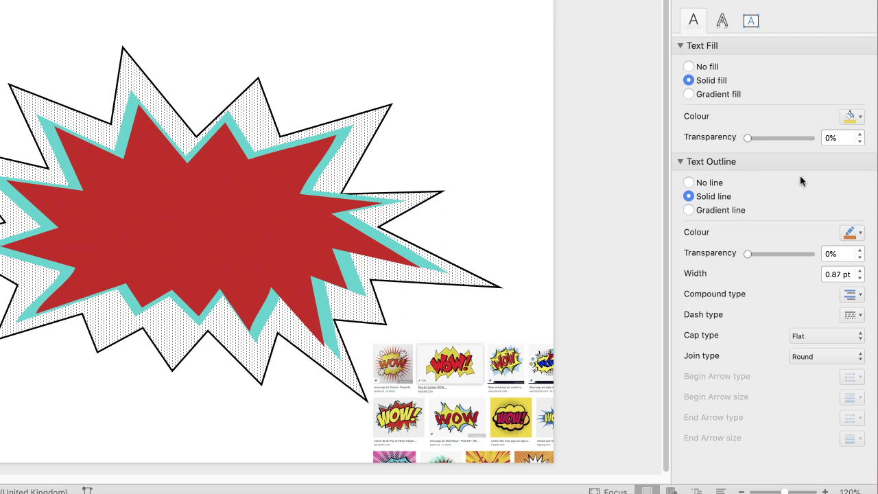
Step: Set the letter J's text outline to black with a width of 2.25 pt
click(860, 233)
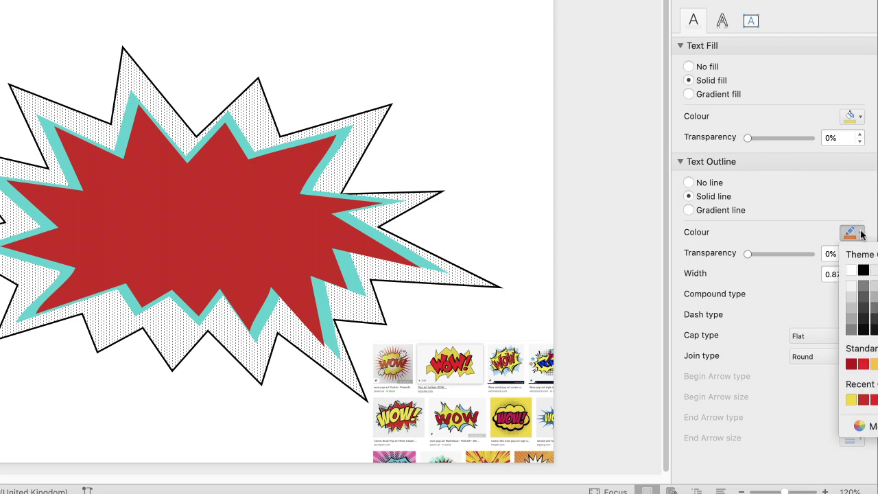
click(863, 271)
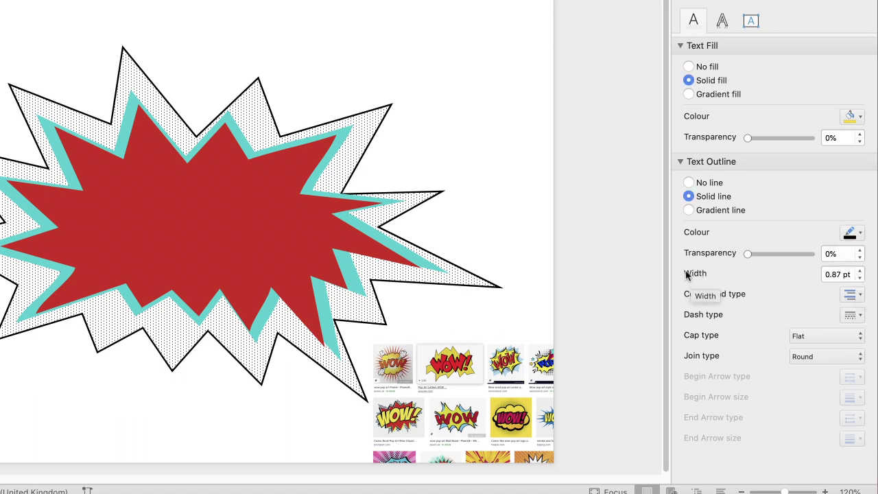
click(861, 271)
click(861, 271)
click(861, 271)
click(861, 271)
click(861, 271)
click(861, 271)
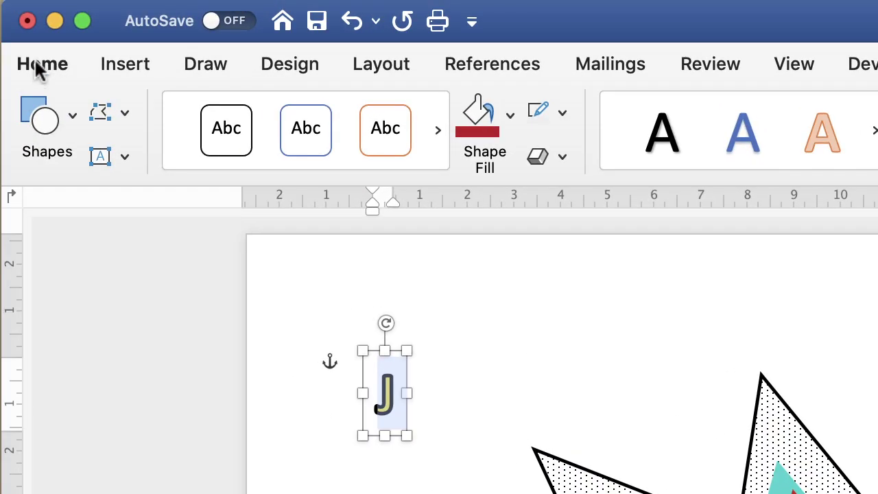
Step: Enlarge the letter J to font size 180 and change its font to Big Book
click(40, 67)
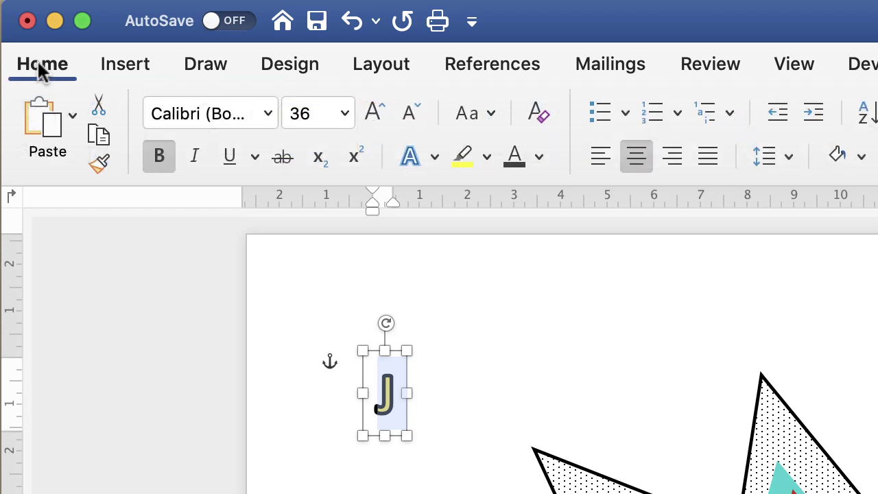
click(371, 111)
click(371, 112)
click(371, 111)
click(370, 111)
click(369, 109)
click(369, 109)
click(369, 109)
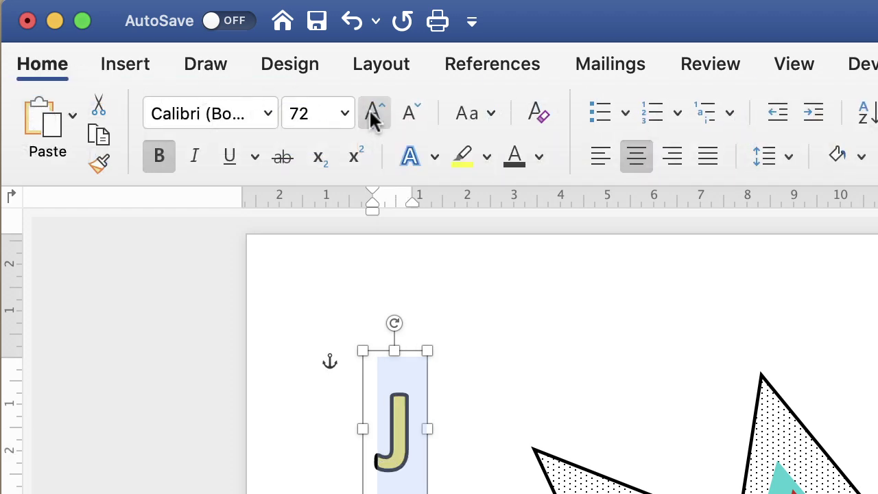
click(371, 111)
click(371, 111)
click(371, 111)
click(371, 112)
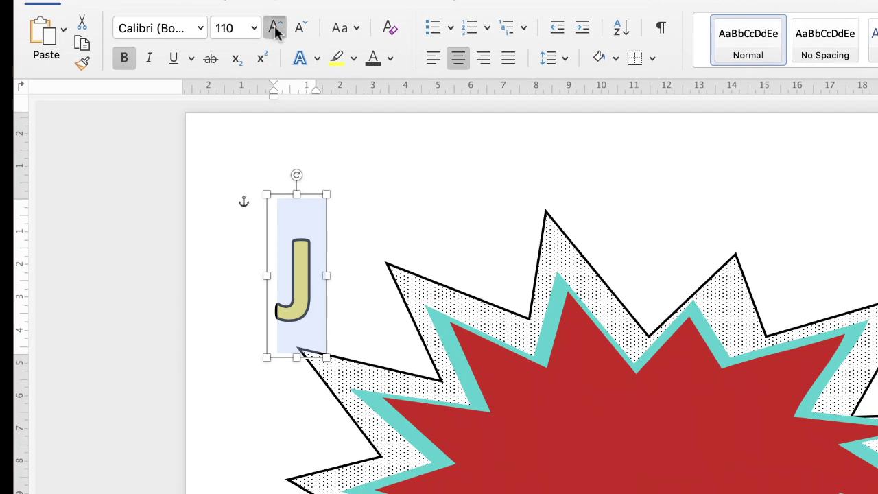
click(275, 30)
click(276, 30)
click(276, 30)
click(277, 31)
click(278, 31)
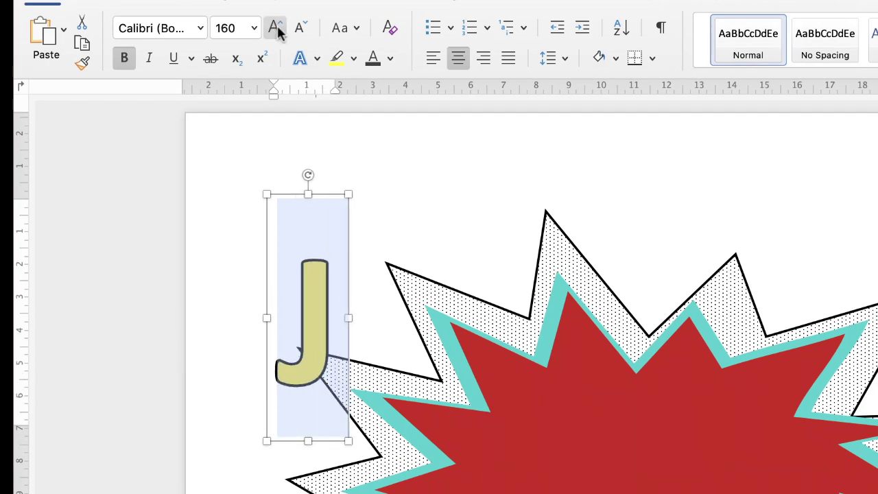
click(278, 32)
click(280, 32)
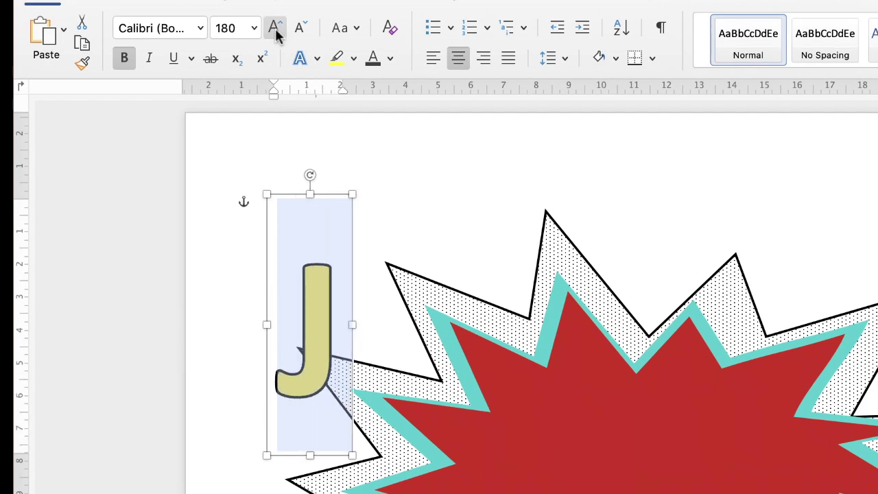
click(201, 29)
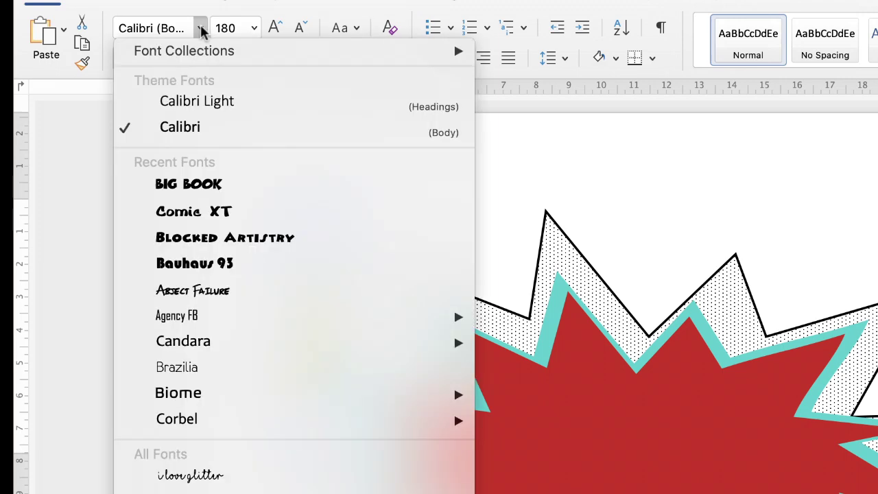
click(175, 188)
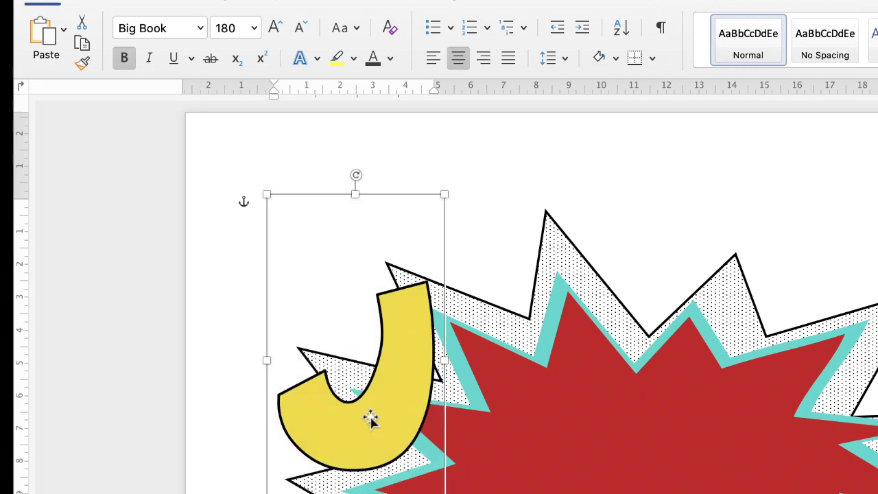
Step: Duplicate the letter J four times in a row across the explosion and change the copies to the remaining letters of the first name
click(366, 416)
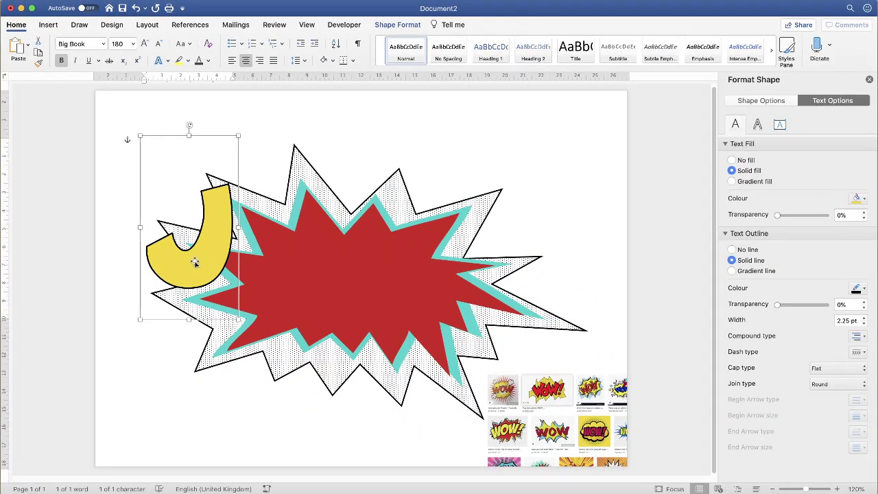
drag(202, 260, 497, 289)
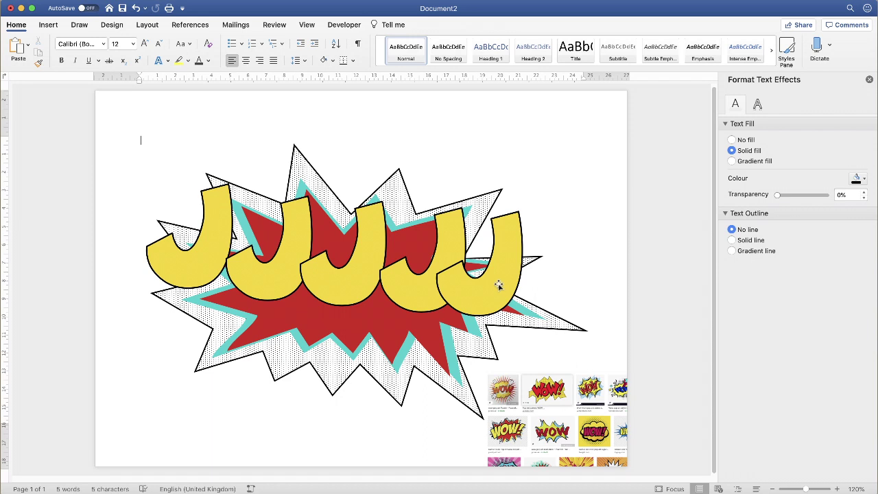
click(500, 285)
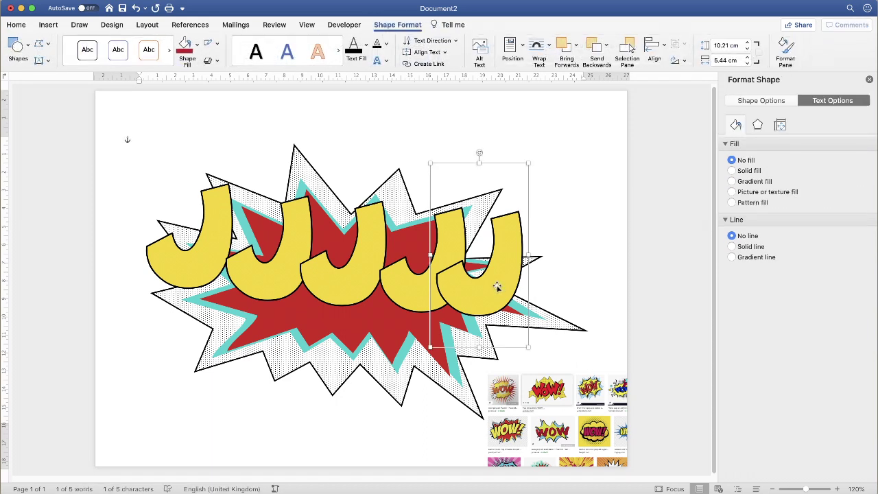
double_click(495, 286)
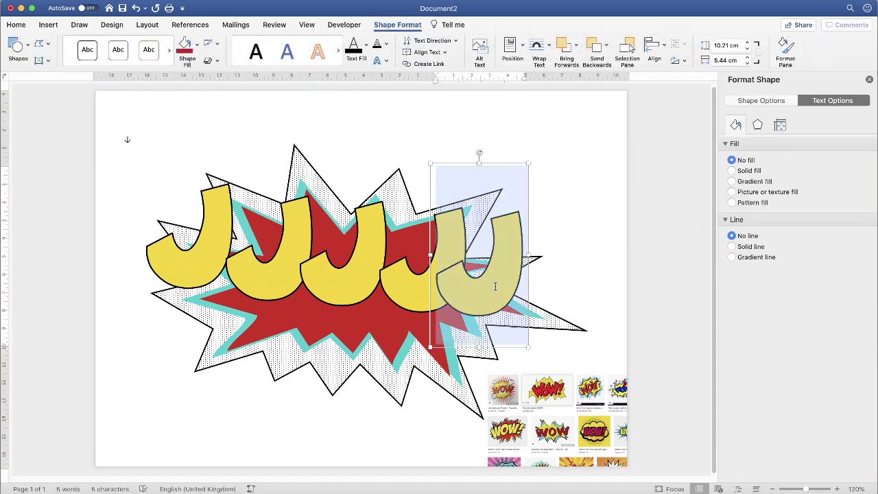
text(S)
drag(477, 288, 417, 287)
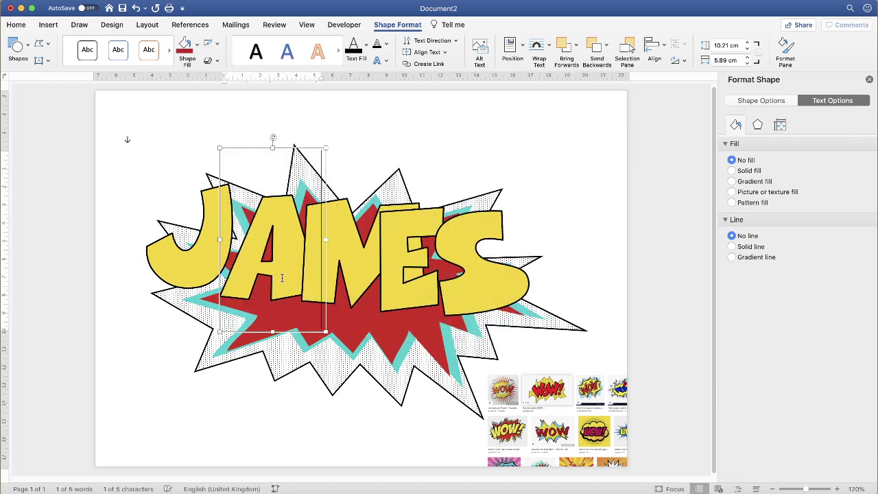
Step: Move the letter J down and to the right so it tucks behind the second letter
click(470, 279)
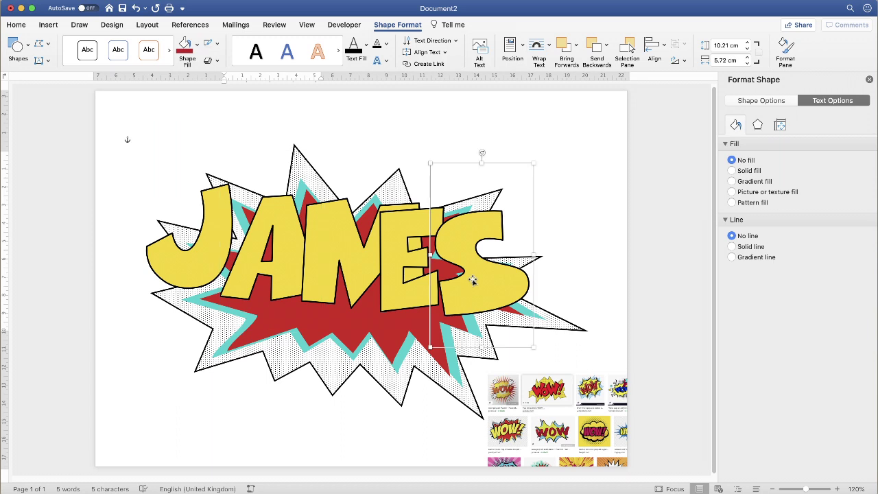
click(204, 258)
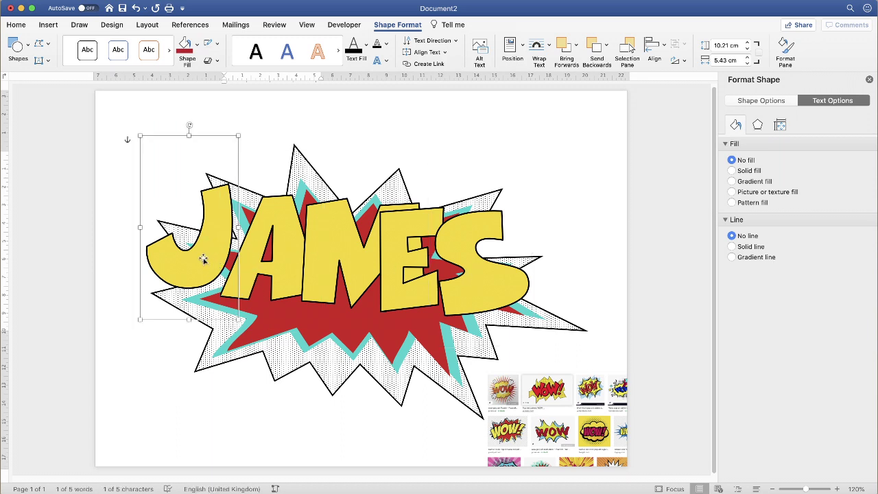
drag(202, 258, 221, 311)
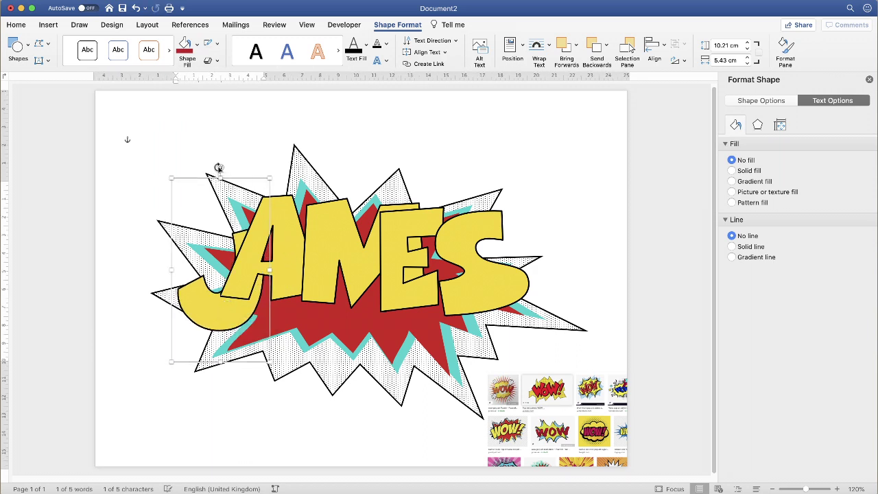
mouse_move(221, 166)
mouse_down()
mouse_move(186, 186)
mouse_move(219, 170)
mouse_up()
Step: Reduce the font size of the letter A slightly below 180
click(283, 264)
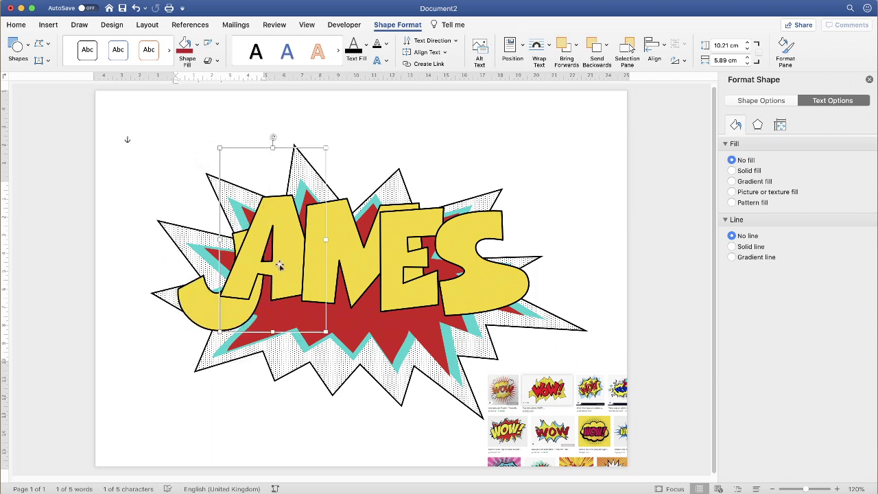
double_click(278, 266)
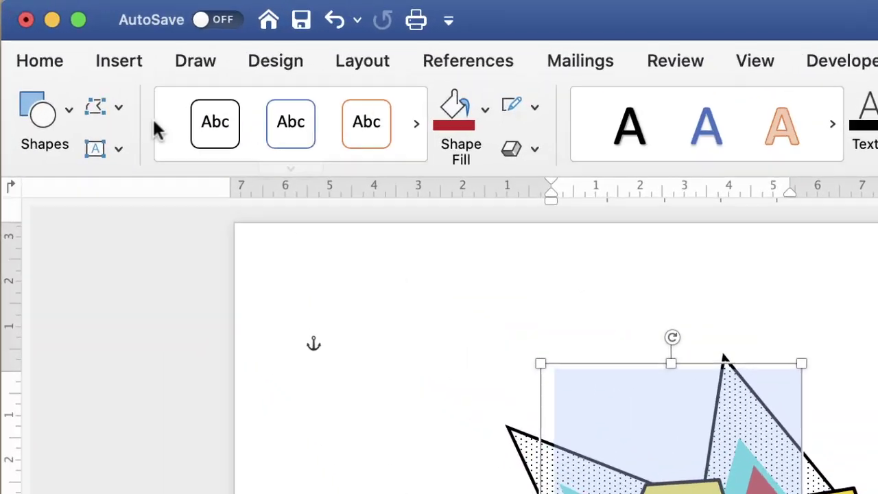
click(60, 72)
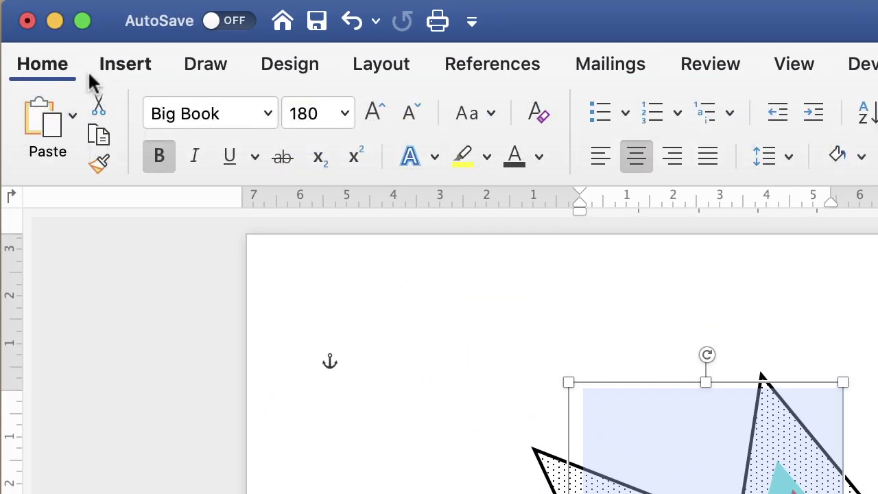
click(405, 117)
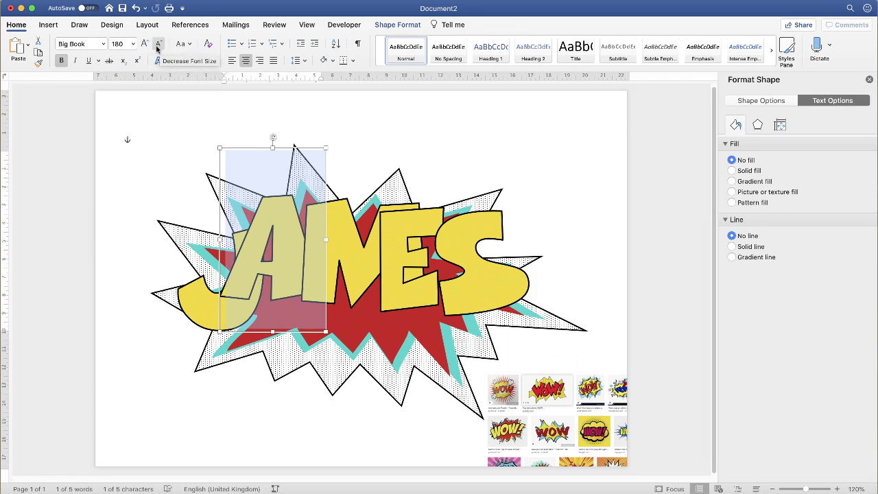
Step: Shift and tilt the letters so they overlap closely in one row across the explosion
drag(227, 306, 301, 310)
click(364, 295)
drag(363, 295, 286, 302)
click(525, 196)
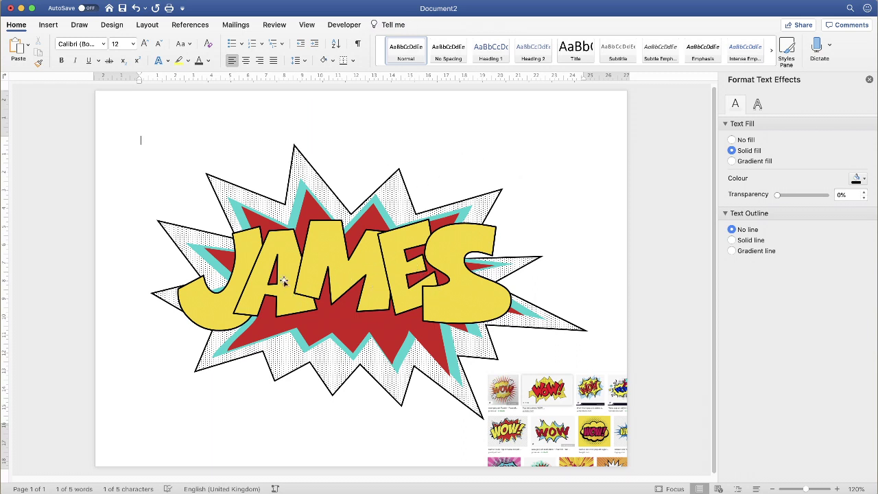
Step: Send the letter A backwards behind the J, and bring it forwards again in front of it
click(261, 285)
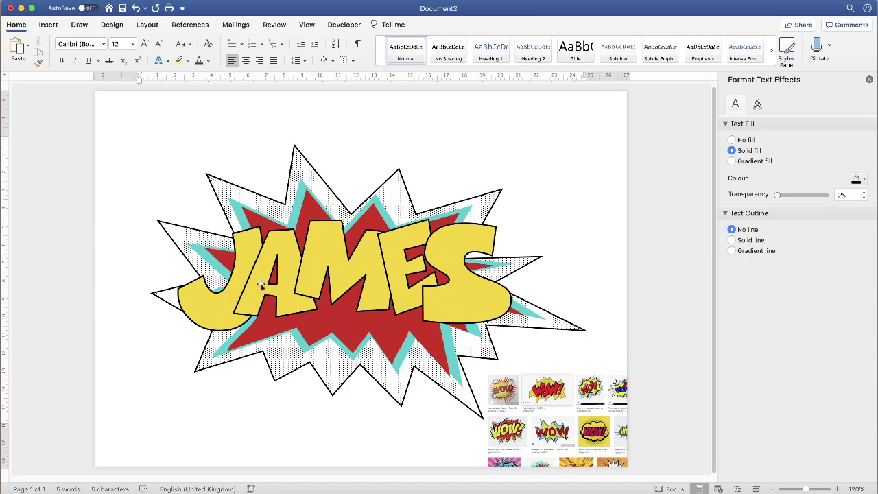
click(285, 255)
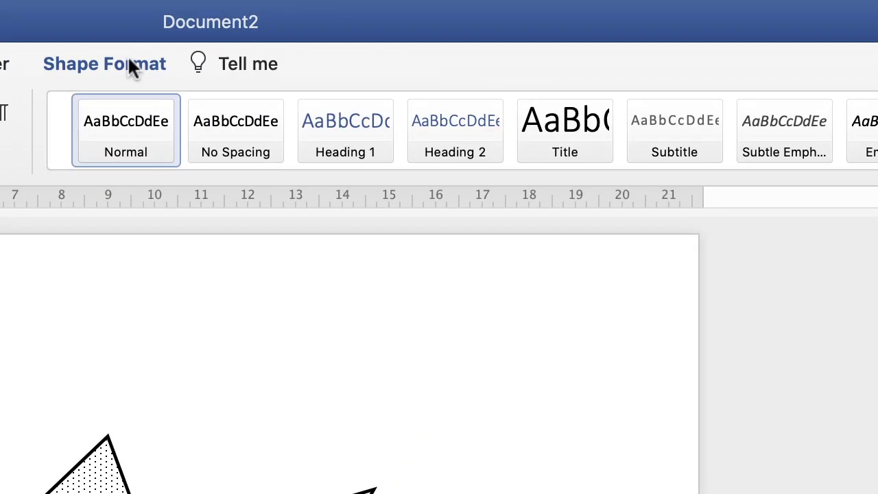
click(126, 63)
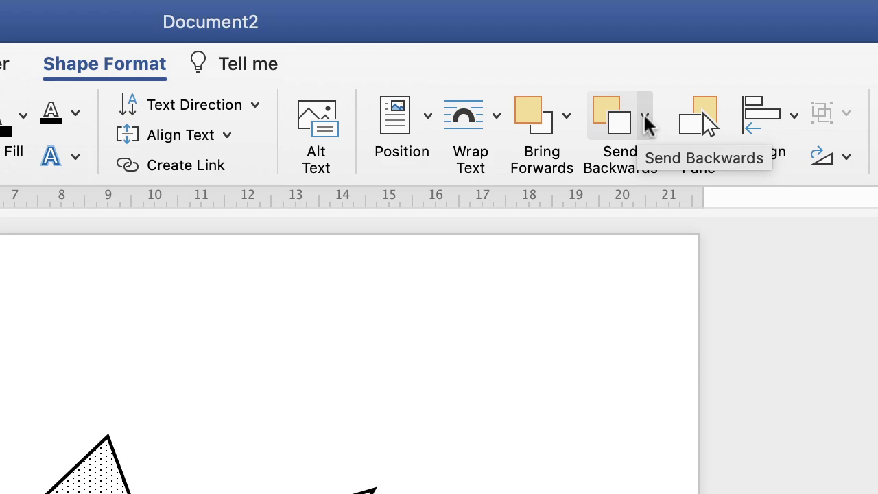
click(614, 116)
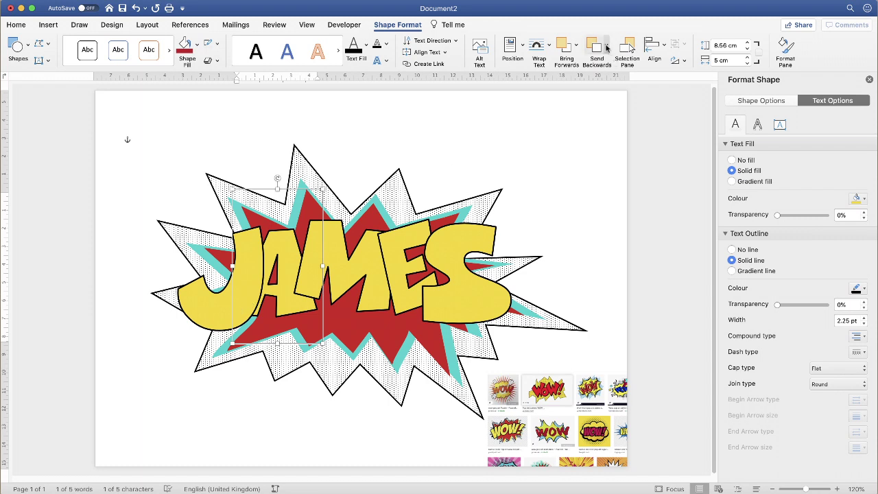
click(568, 47)
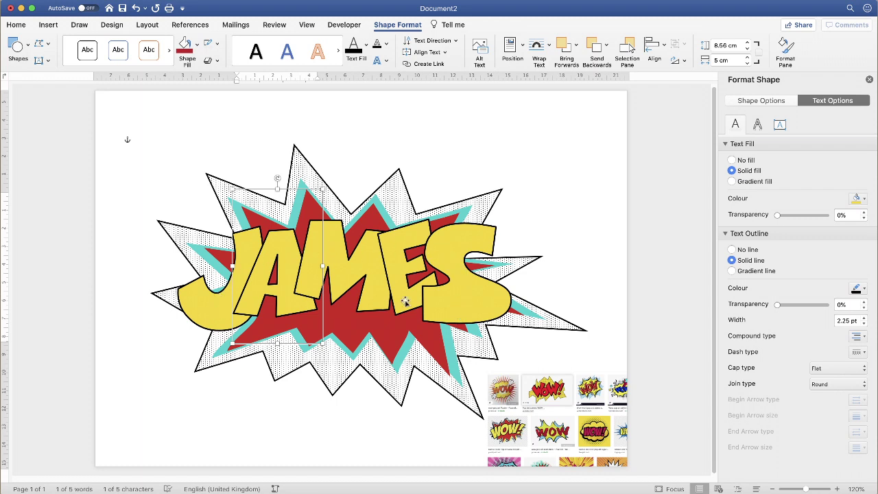
Step: Apply the first outer text shadow preset to all five letters together
click(465, 300)
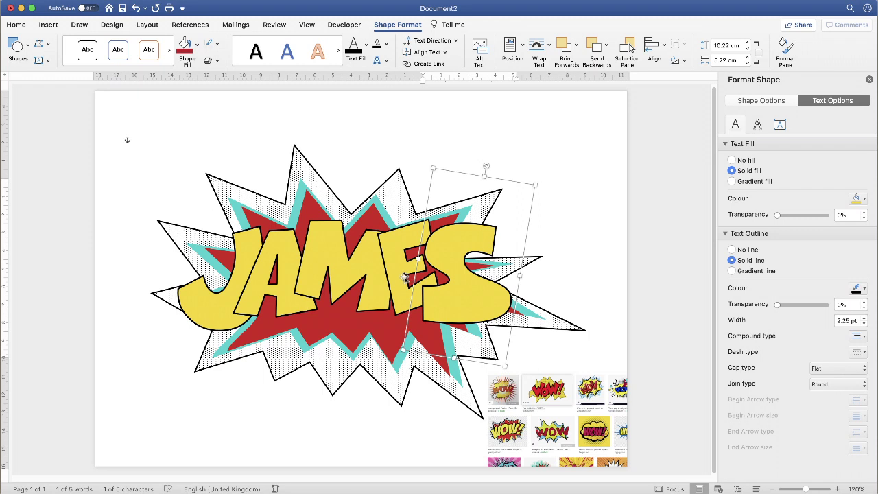
shift+click(402, 274)
shift+click(334, 272)
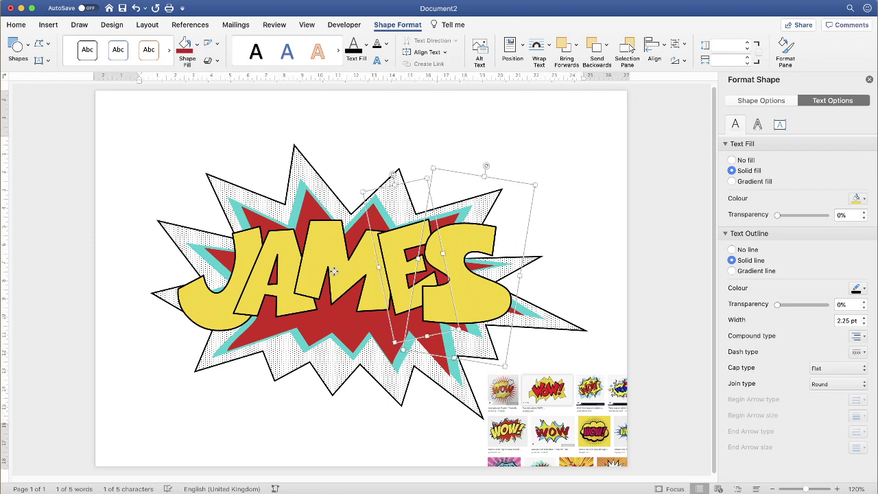
shift+click(252, 283)
shift+click(213, 302)
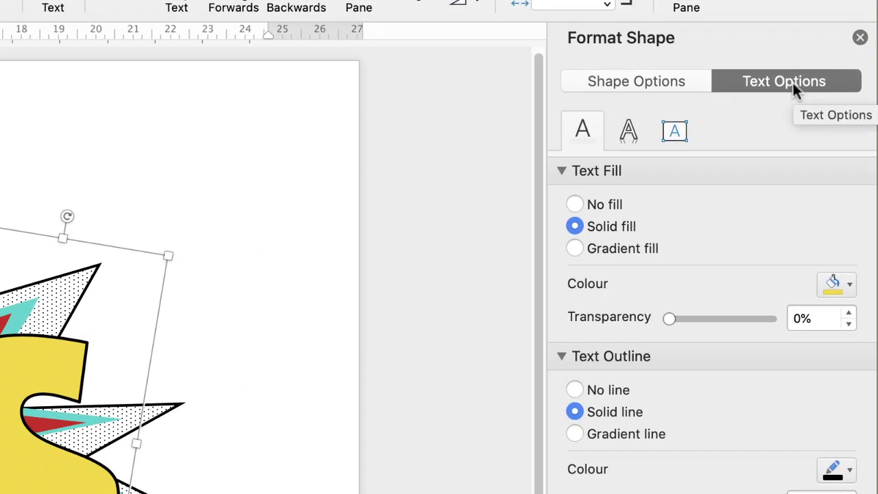
click(631, 129)
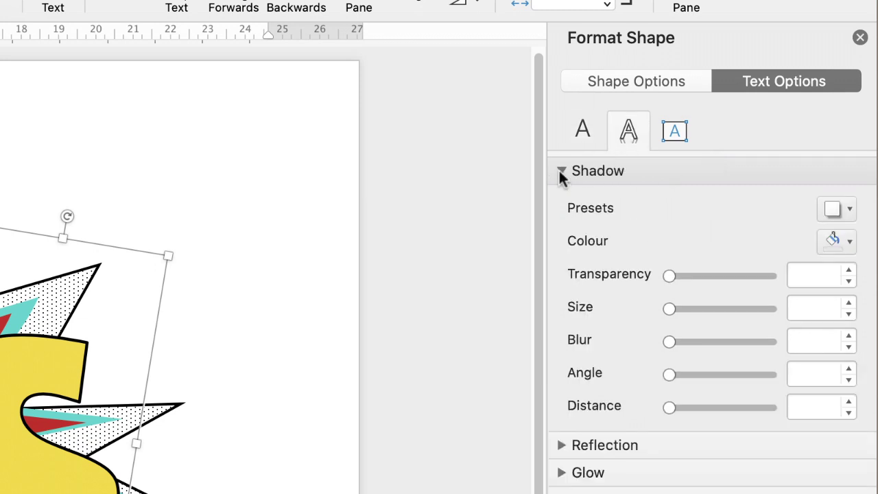
click(561, 169)
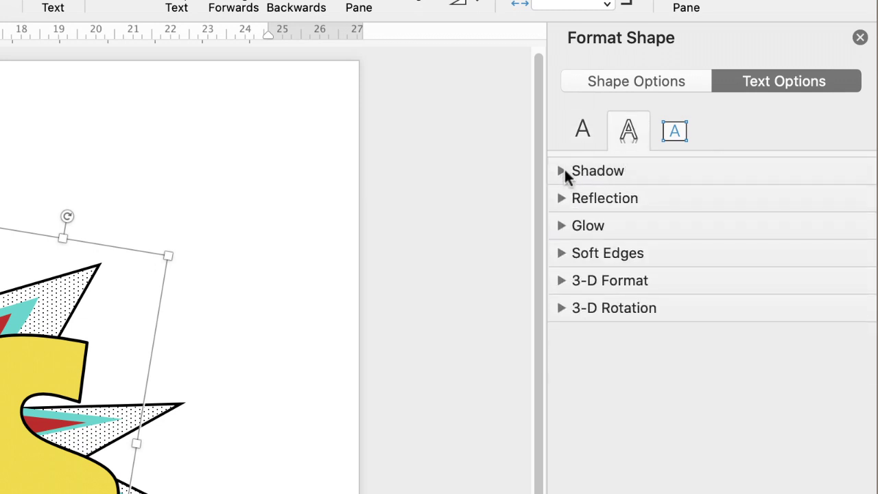
click(562, 171)
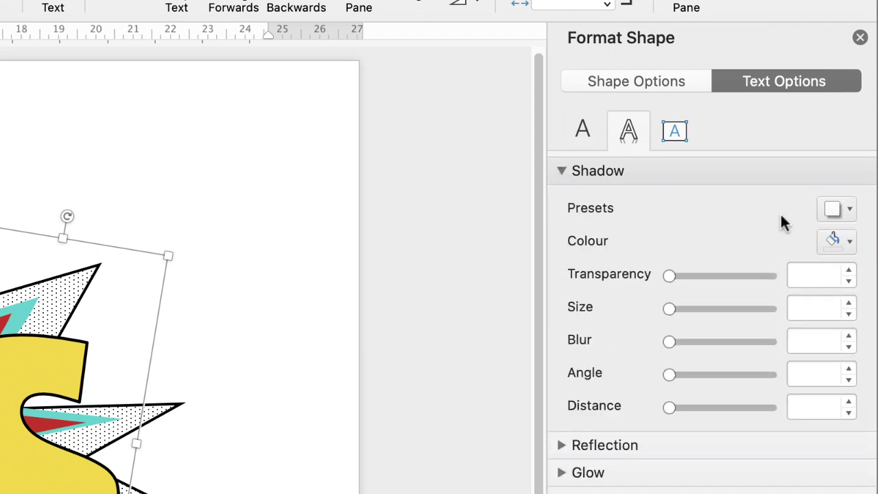
click(849, 210)
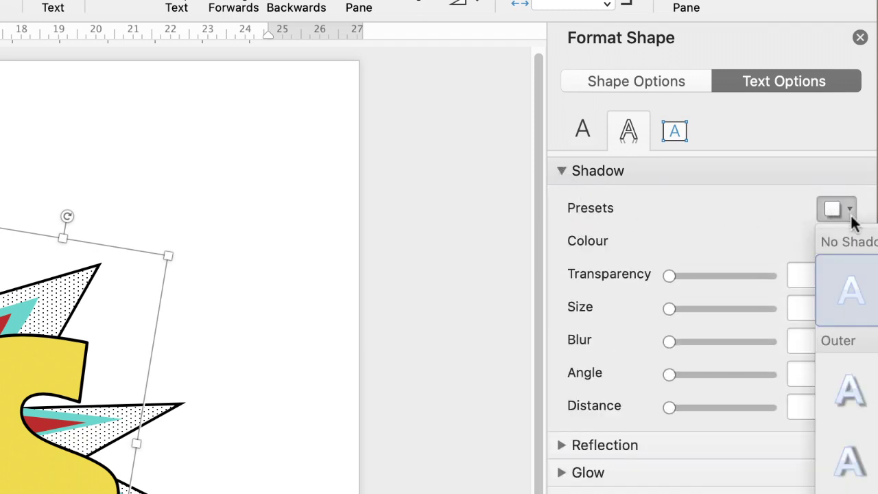
click(844, 398)
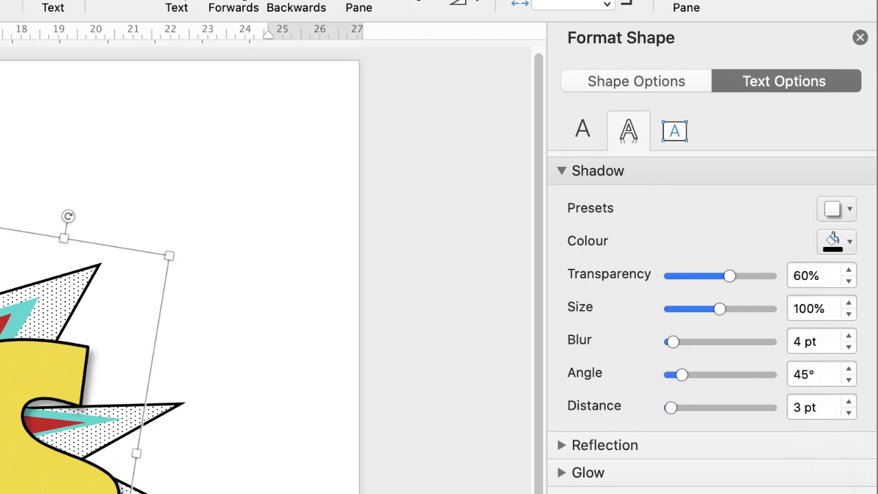
Step: Make the letters' shadow solid and sharp with 0% transparency and 0 pt blur
drag(729, 275, 689, 276)
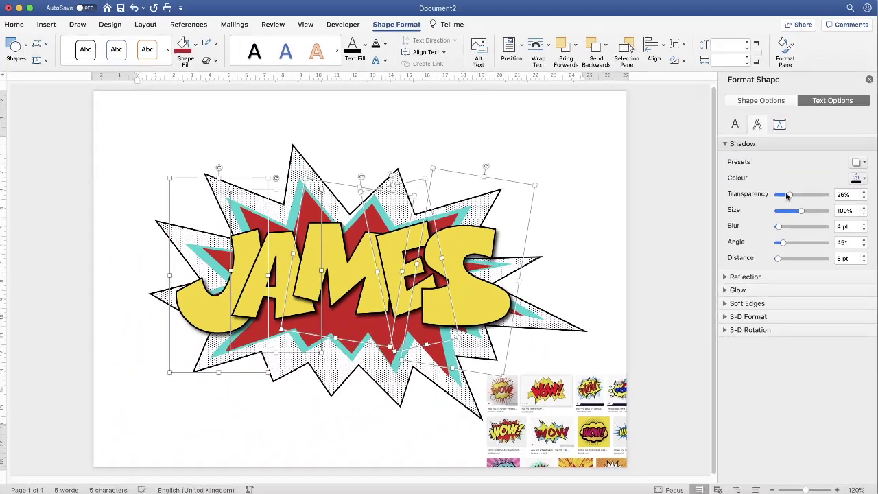
drag(788, 196, 776, 196)
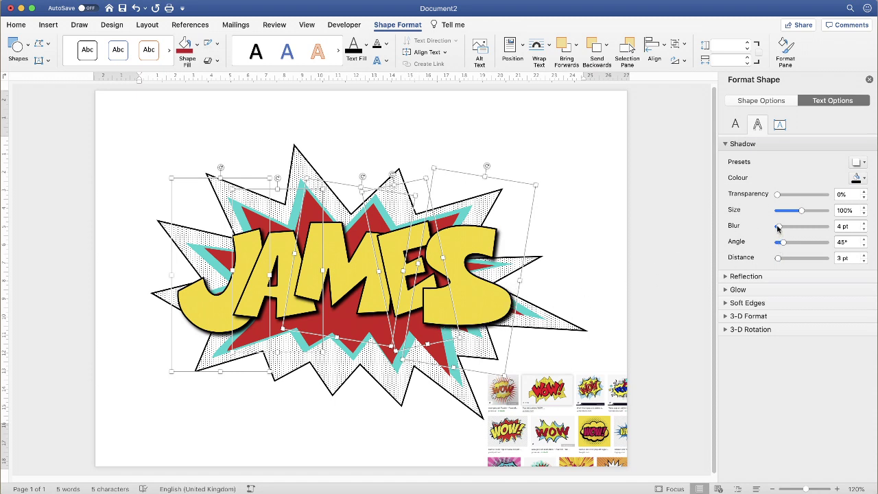
drag(778, 228, 776, 229)
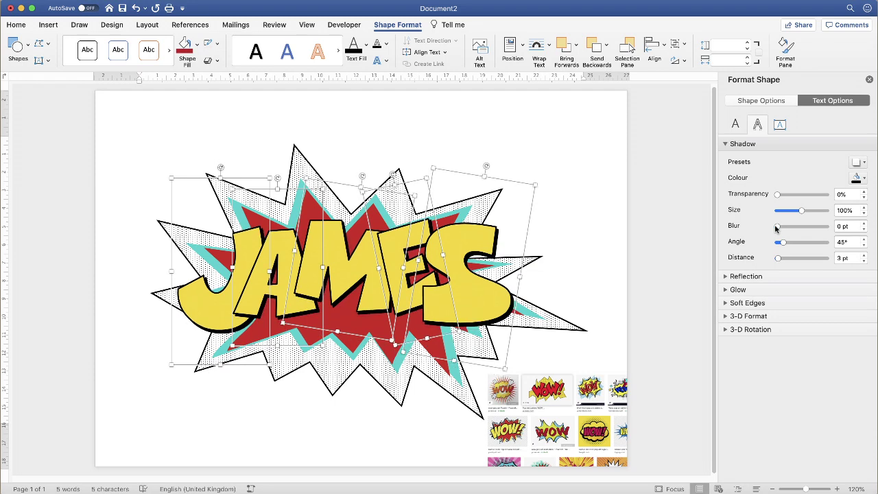
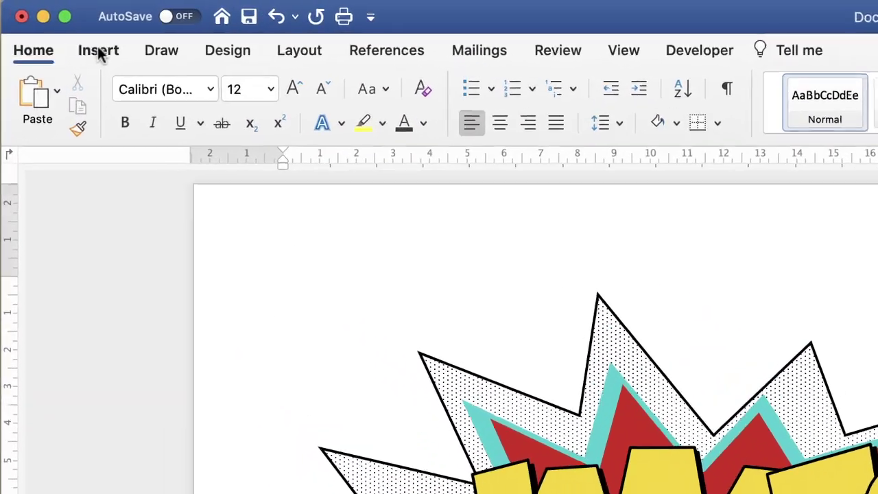
Step: Draw a rectangle about 29.57 cm by 20.75 cm covering the whole page and send it to the back
click(48, 26)
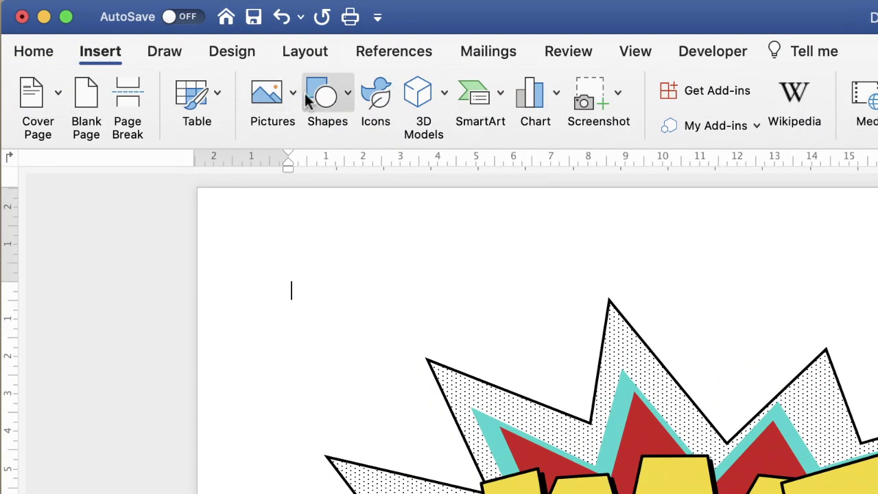
click(349, 96)
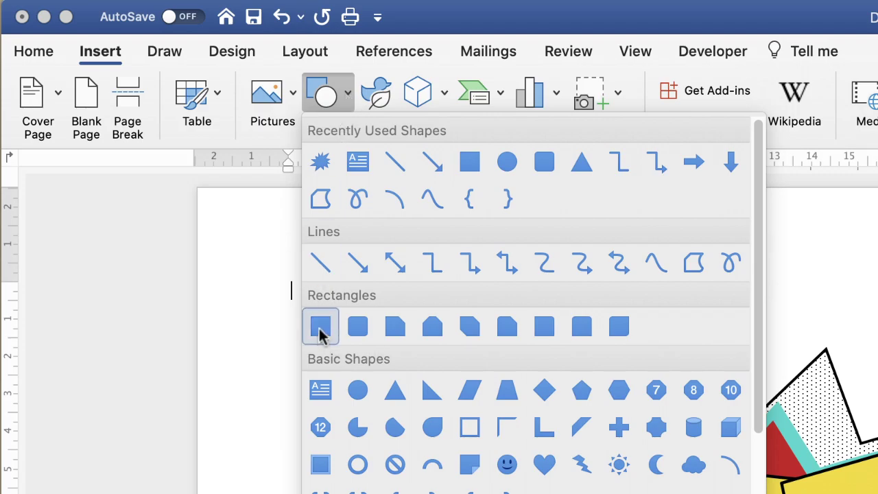
click(321, 328)
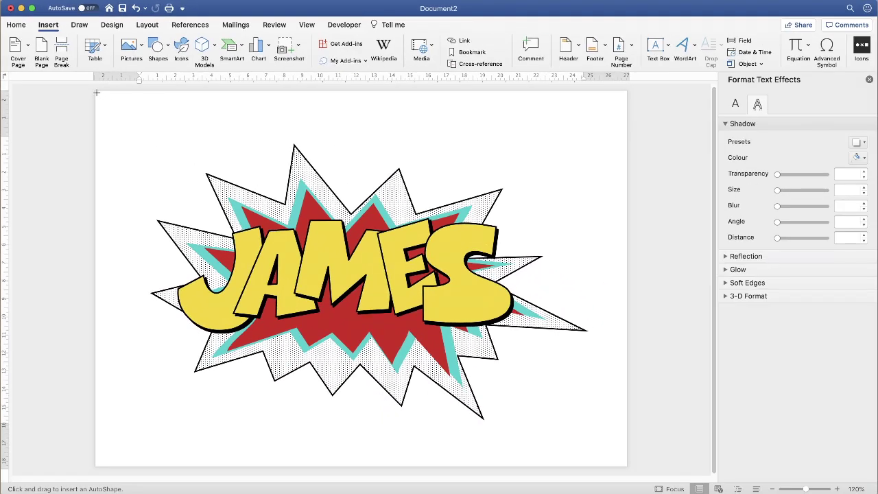
drag(96, 93, 635, 462)
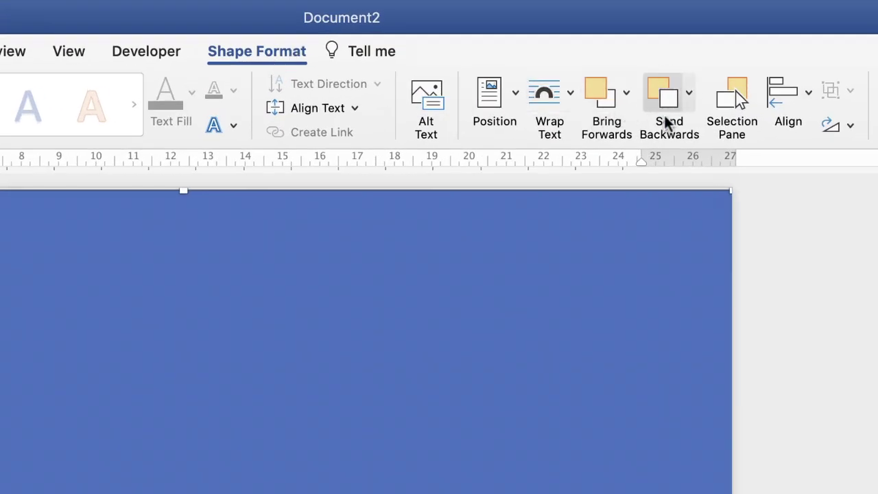
click(689, 96)
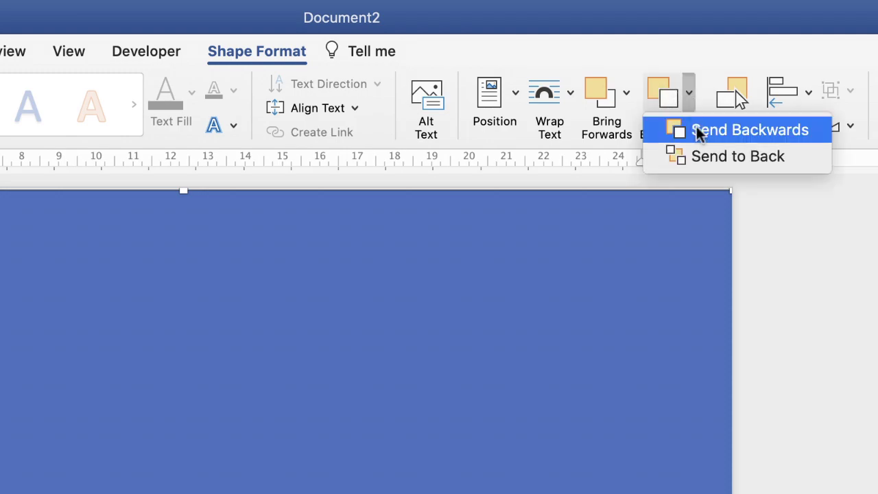
click(735, 160)
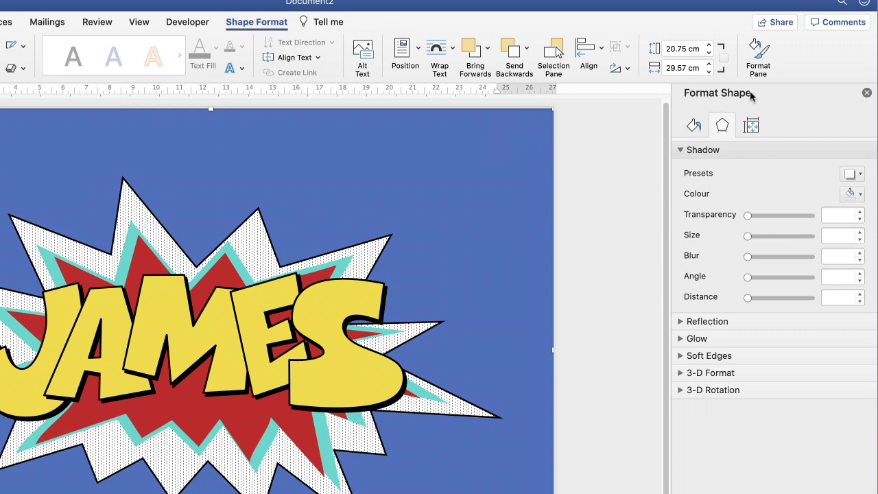
Step: Give the background rectangle a dense dotted pattern fill with the recently used yellow as foreground colour
click(694, 128)
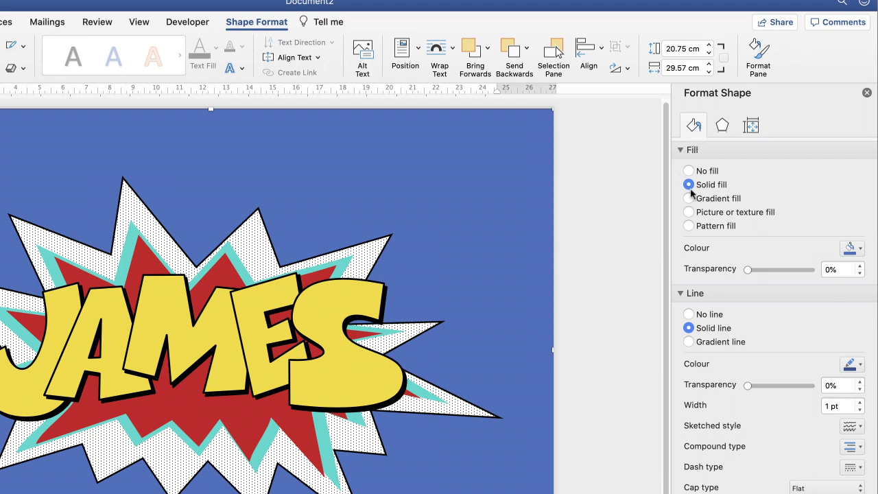
click(689, 227)
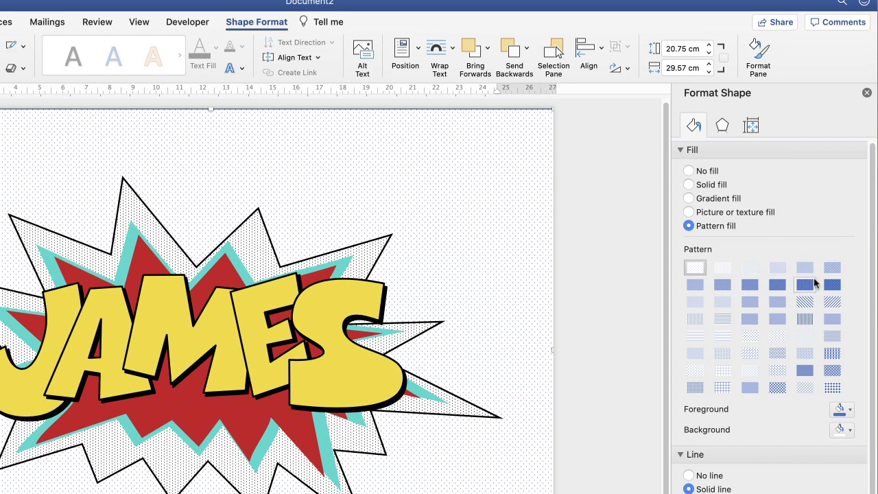
click(777, 284)
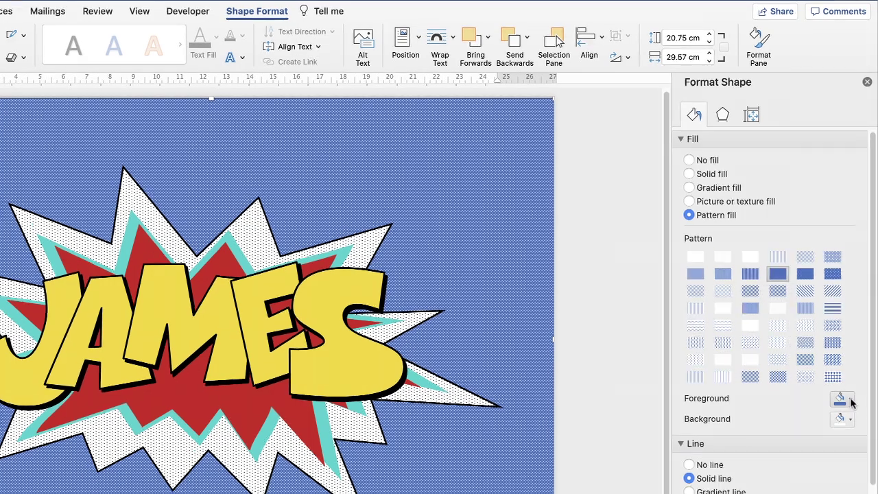
click(850, 411)
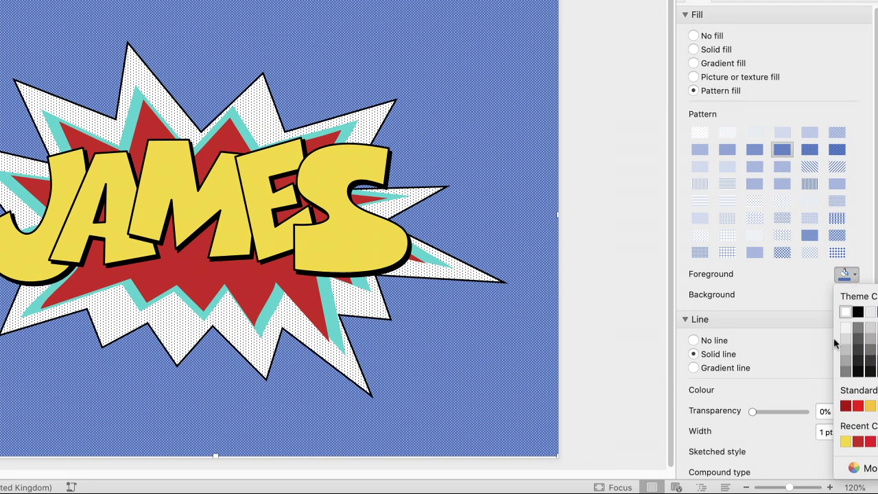
click(846, 443)
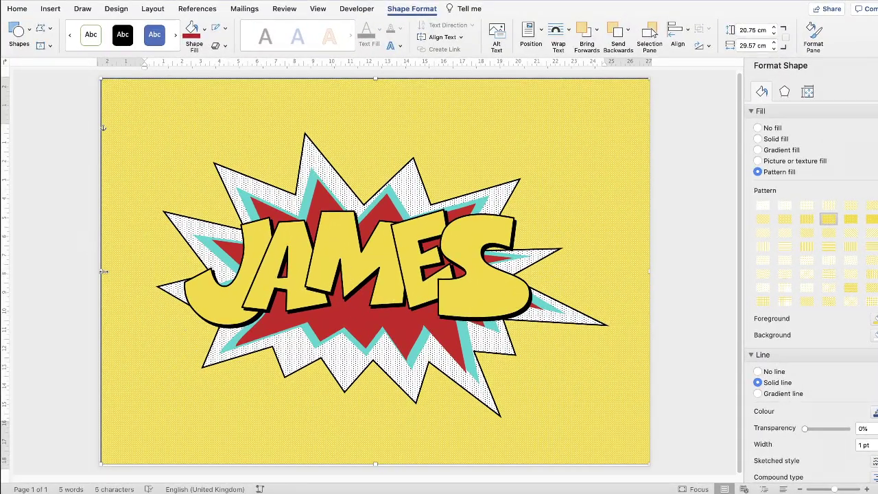
Step: Stretch the background rectangle slightly past the page edges to about 29.77 cm by 21.24 cm
drag(100, 271, 99, 271)
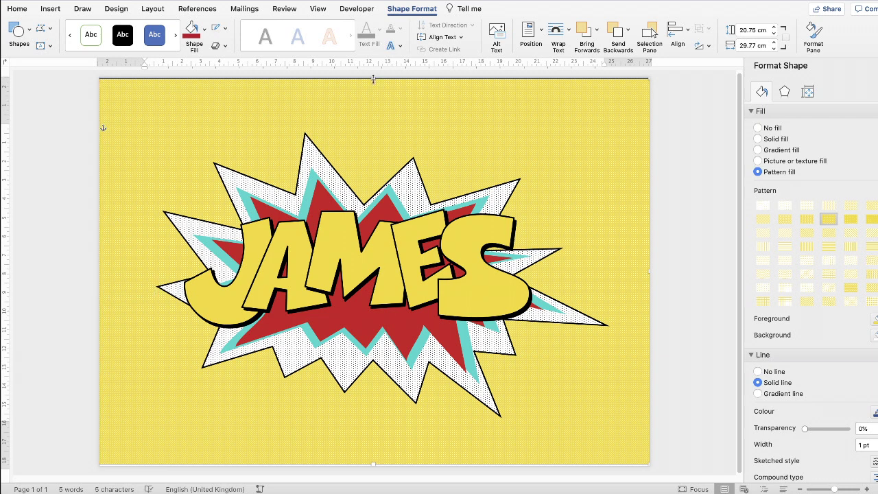
drag(373, 76, 375, 73)
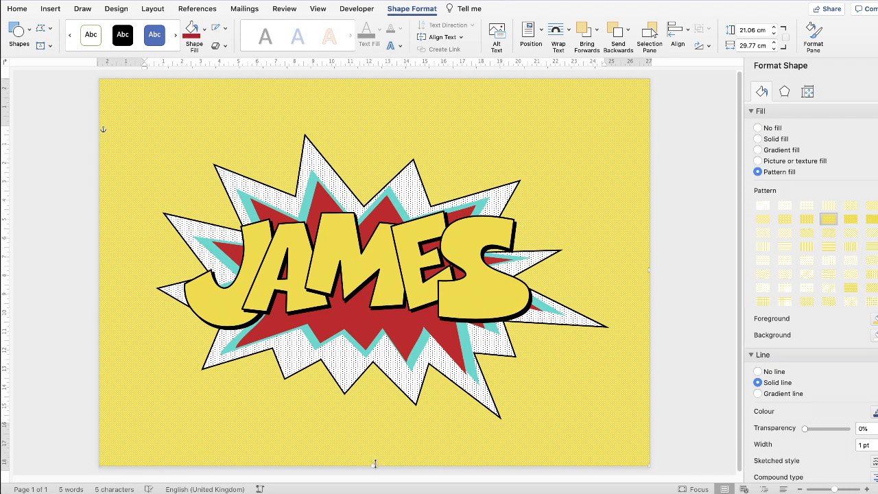
drag(371, 466, 374, 471)
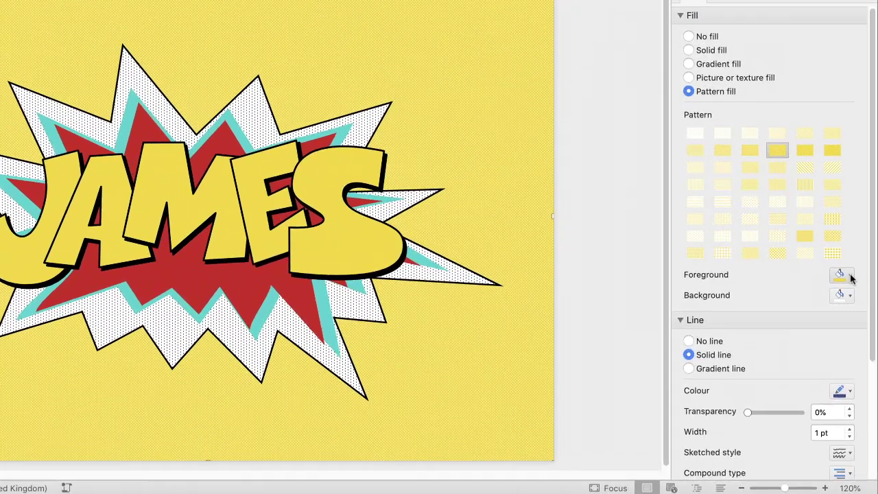
Step: Change the background rectangle's pattern foreground to the recently used dark red and use the next denser dotted pattern
click(850, 276)
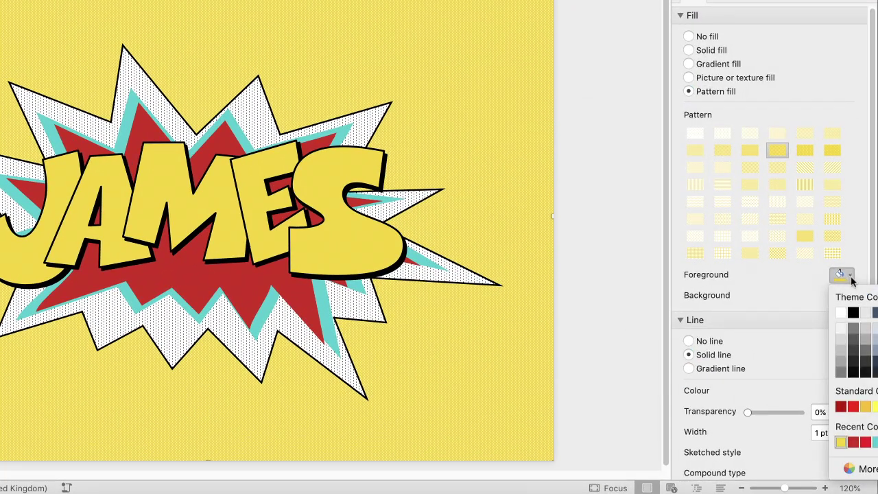
click(853, 443)
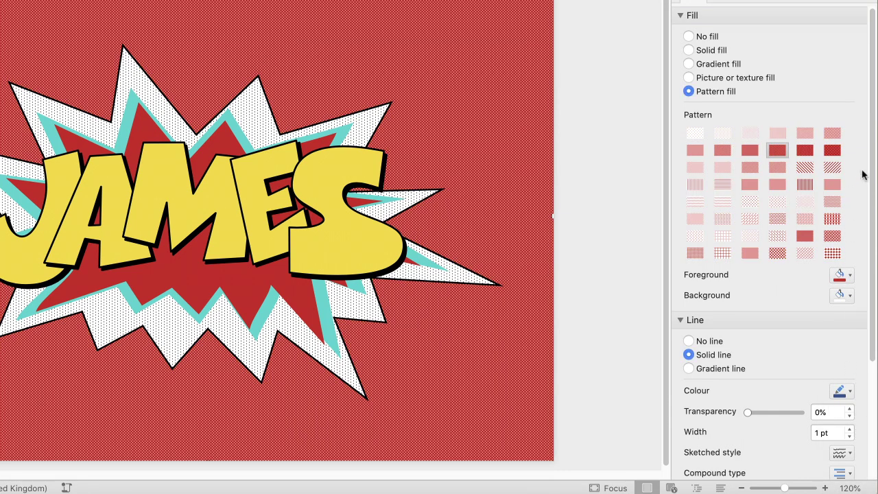
click(850, 276)
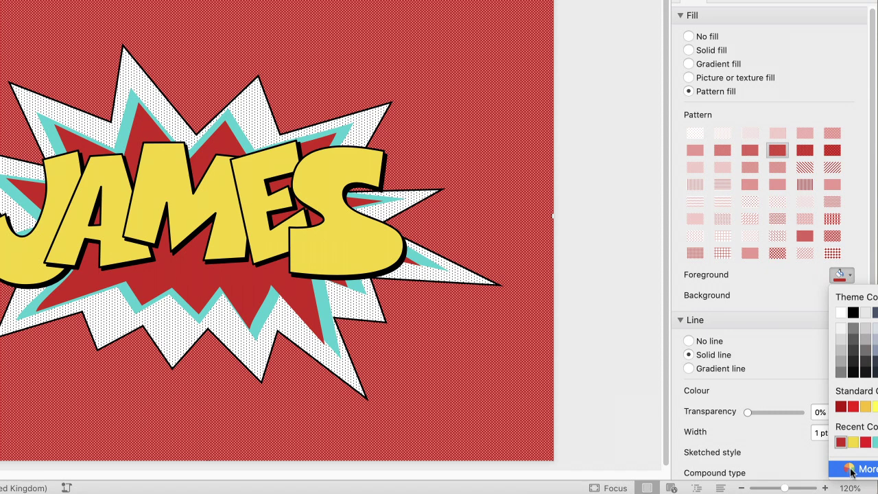
click(876, 444)
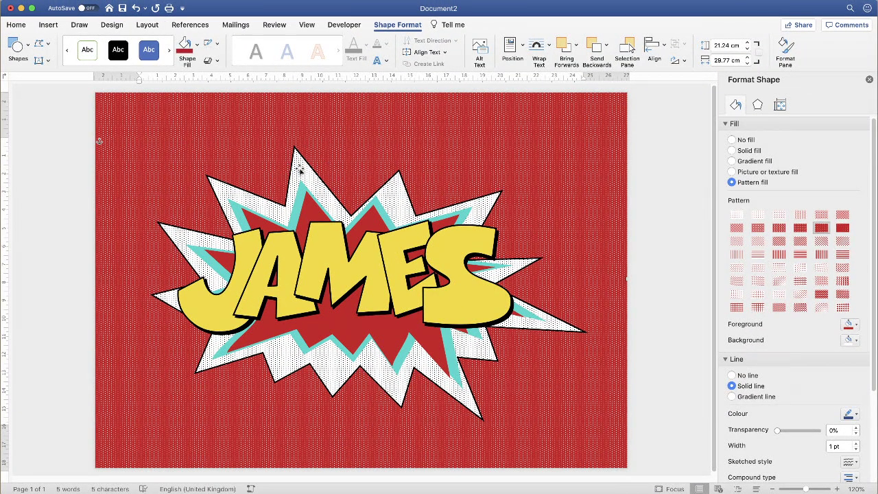
Step: Enlarge the outer white dotted explosion to about 25.96 cm by 18.4 cm and shift it slightly up behind the letters
click(299, 169)
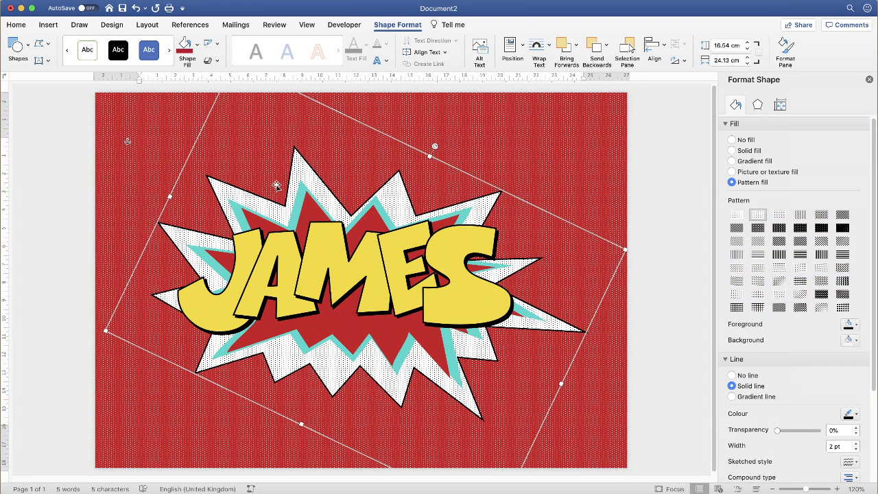
drag(106, 330, 75, 342)
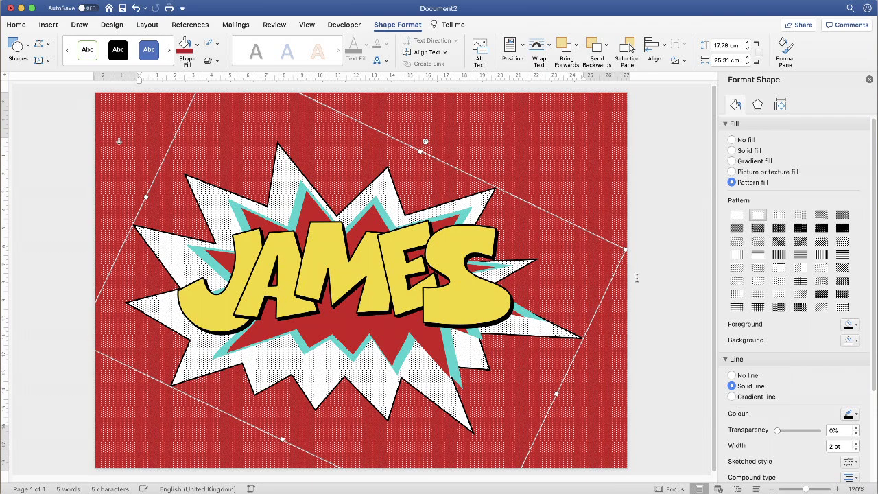
drag(627, 249, 636, 253)
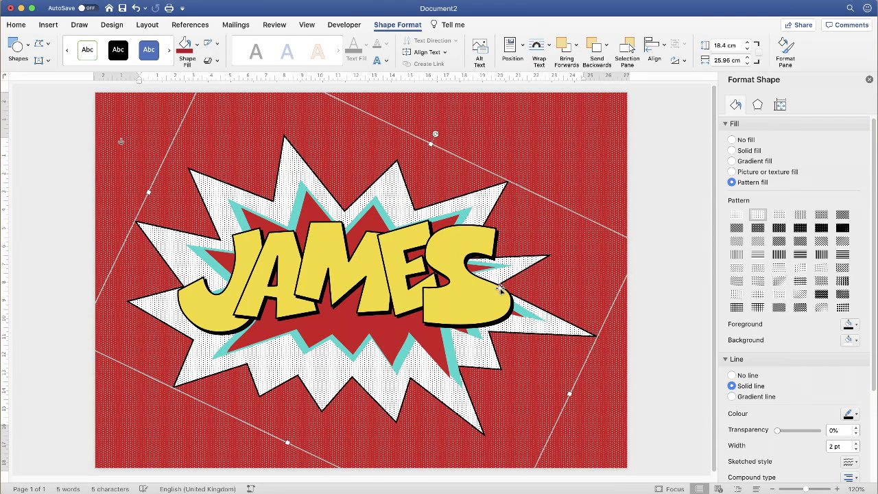
drag(373, 384, 375, 379)
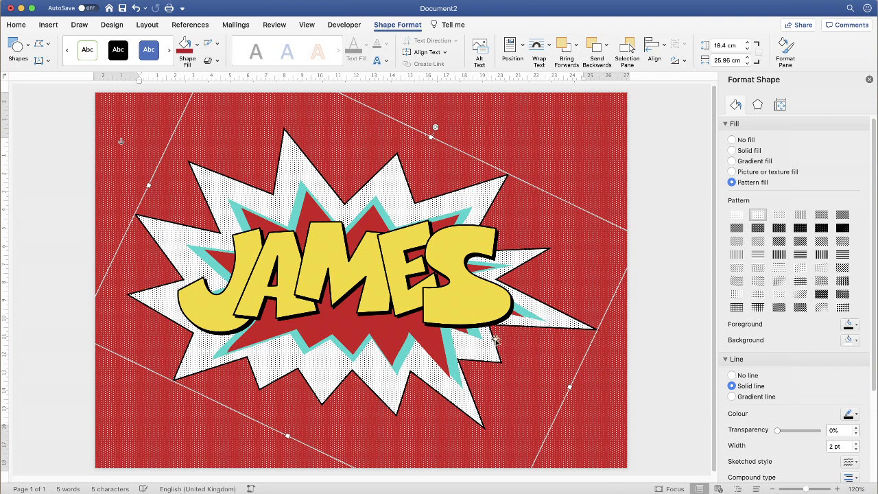
click(659, 242)
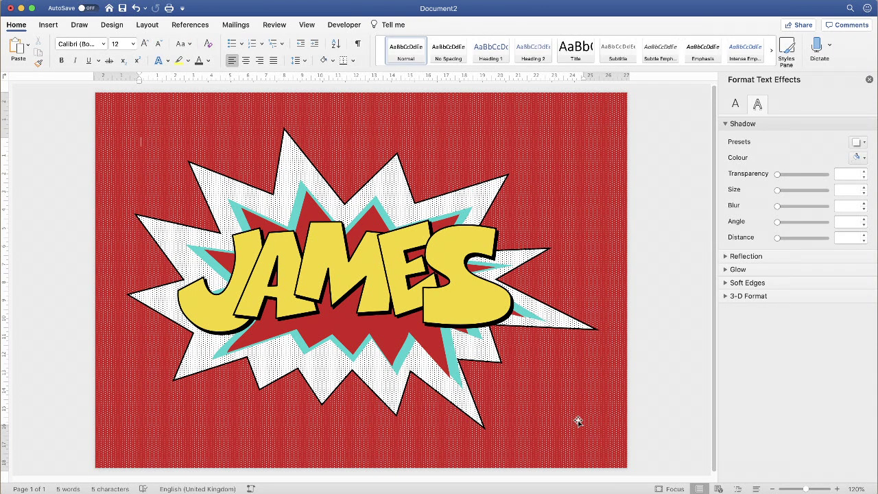